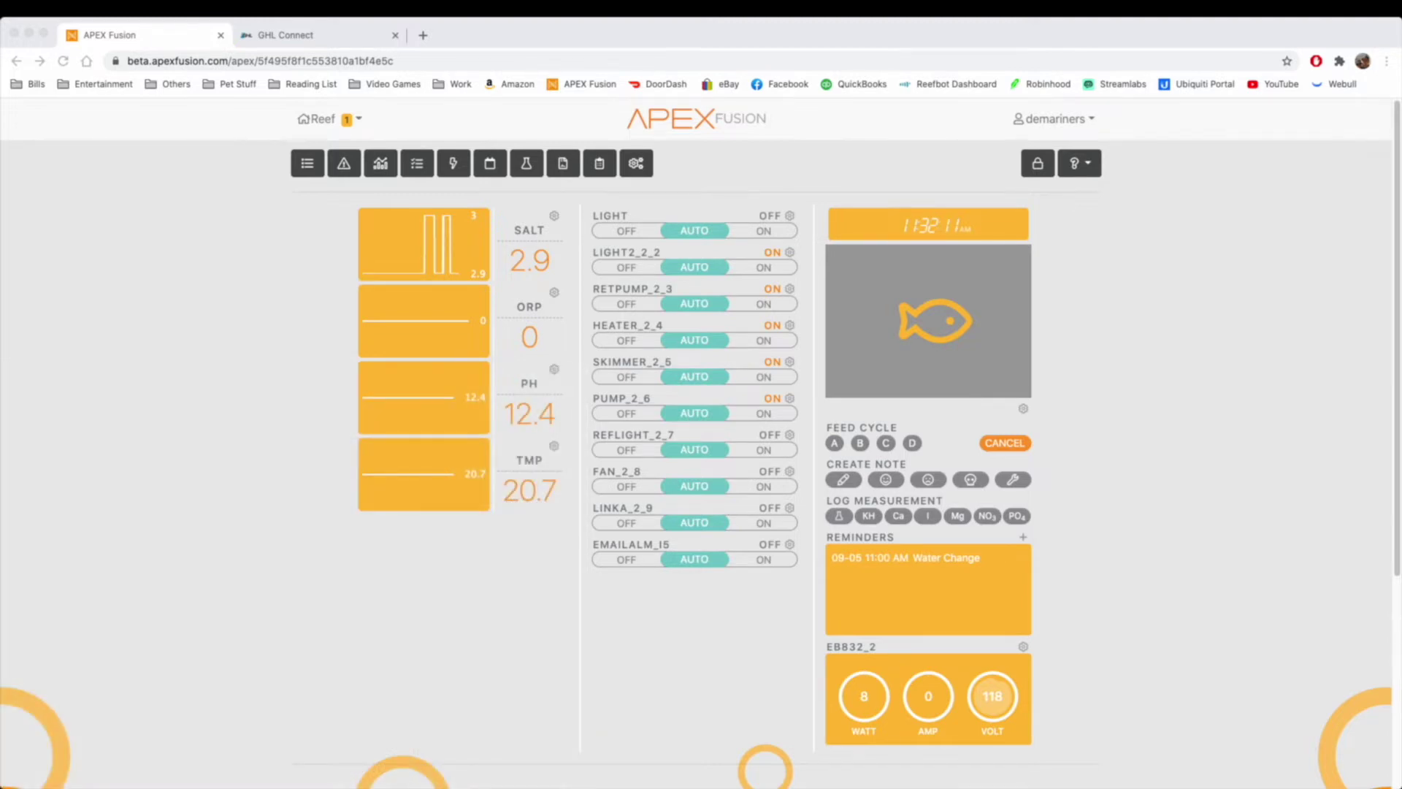
Step: Add the VarSpd1_I1 to VarSpd4_I4 tiles above LIGHT in the dashboard's outlet column and lock the layout
left_click(636, 162)
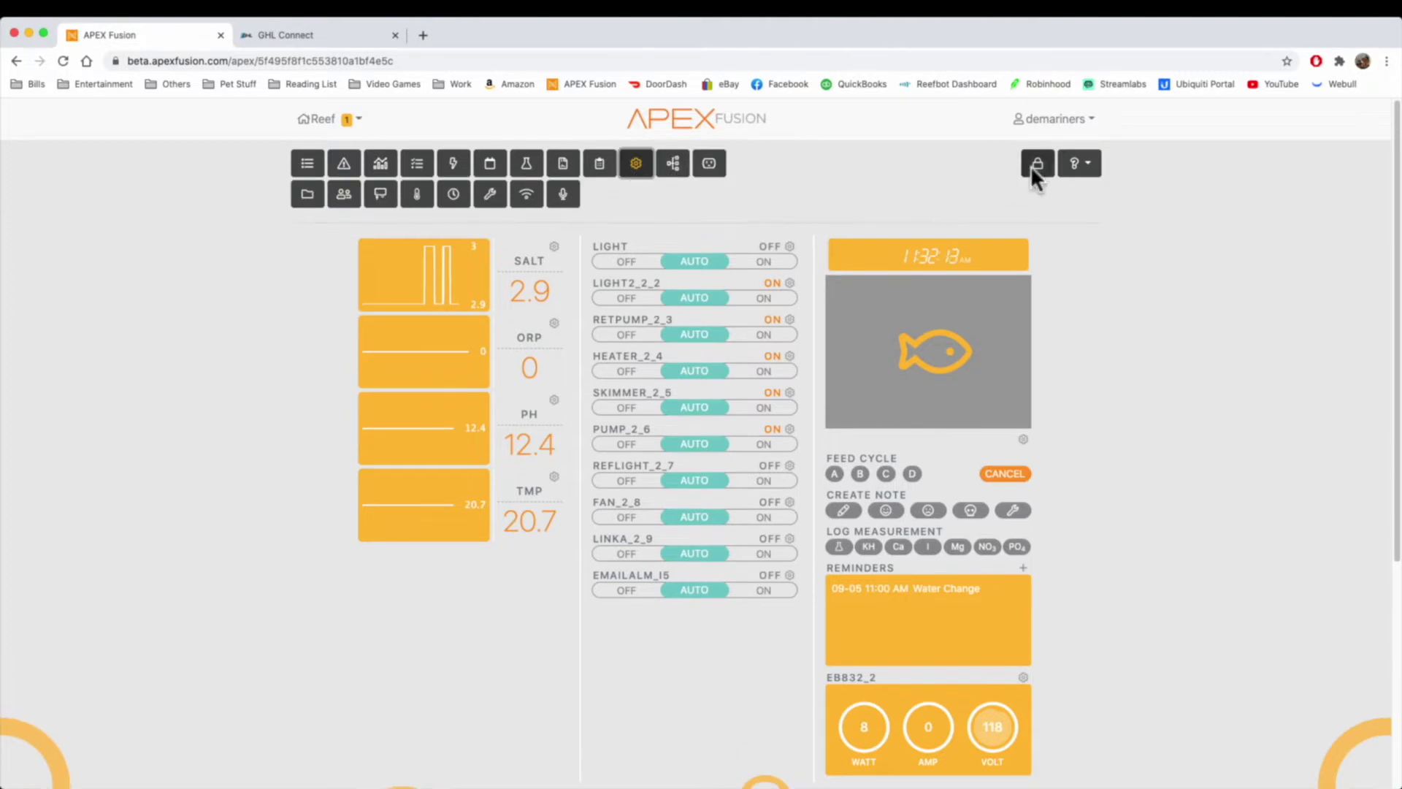
left_click(1036, 164)
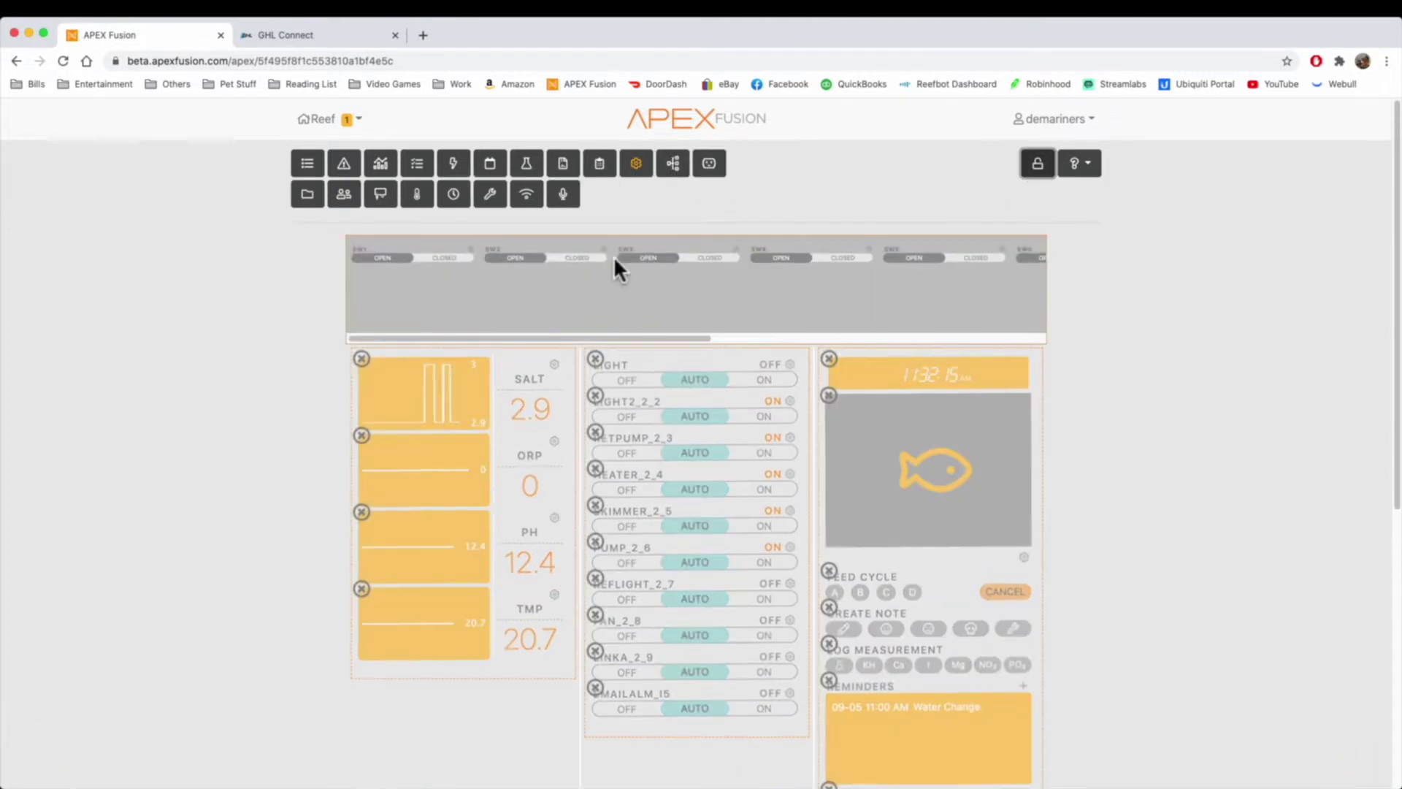
left_click_drag(567, 339, 914, 356)
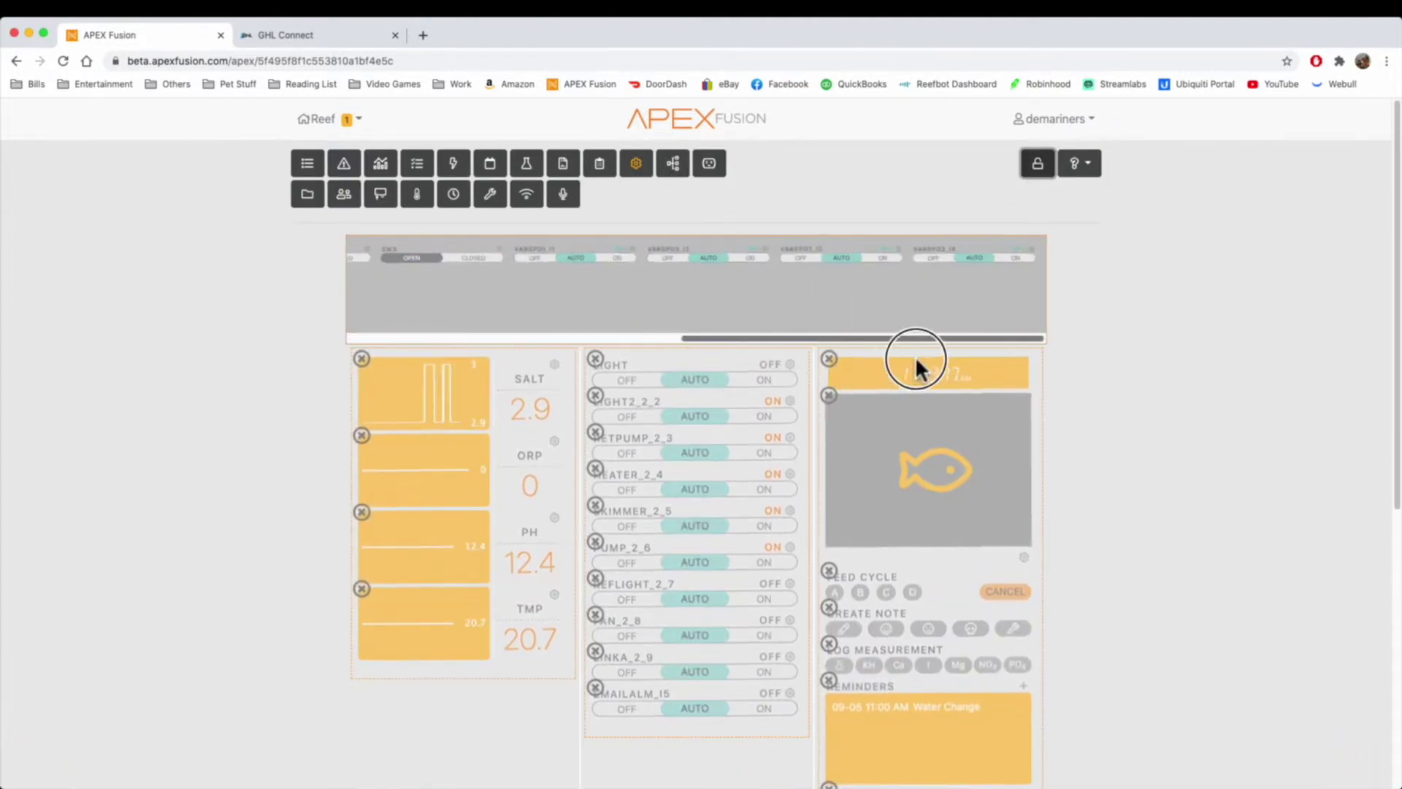
left_click_drag(564, 251, 696, 352)
left_click_drag(684, 261, 688, 422)
left_click_drag(786, 251, 646, 449)
left_click_drag(970, 260, 688, 476)
left_click(1037, 163)
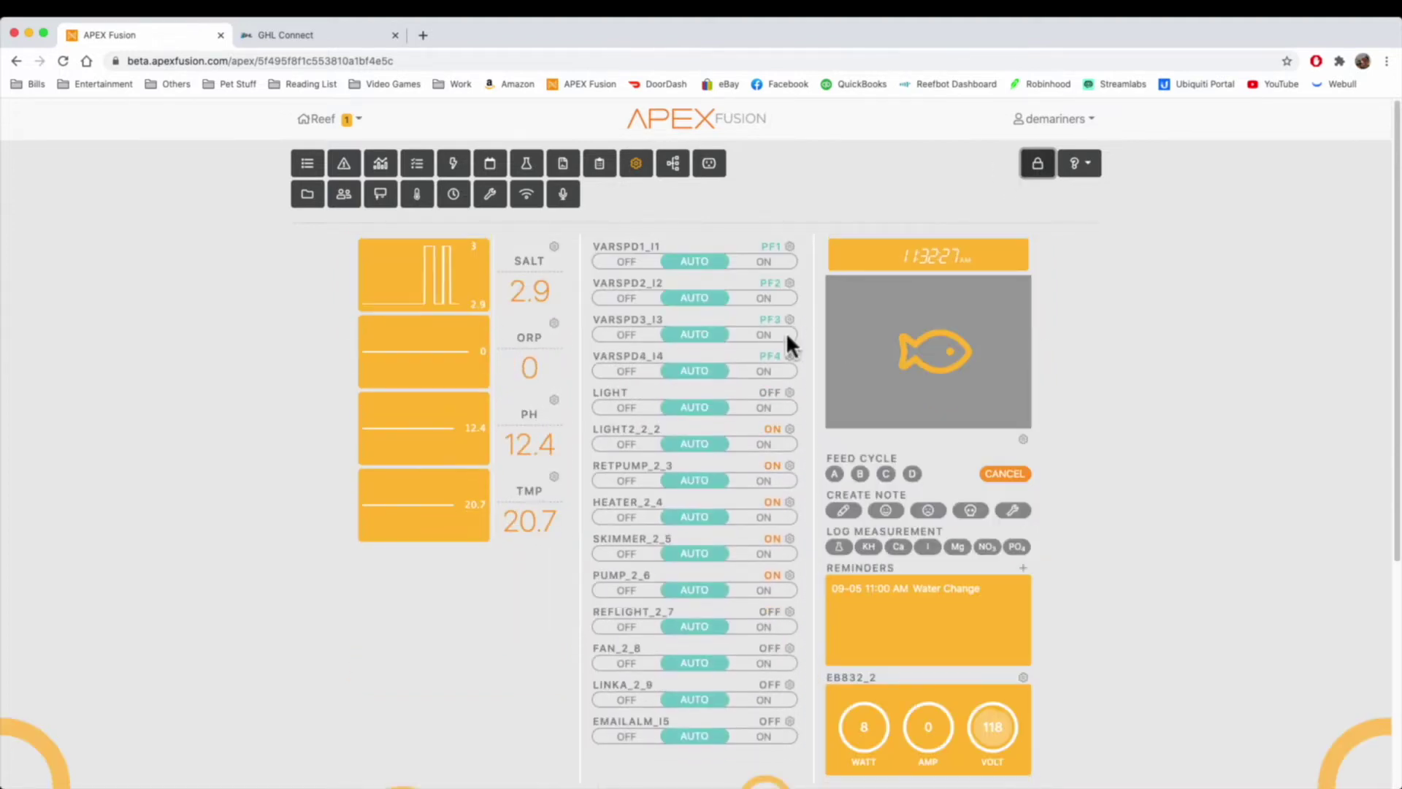
Step: Open the VarSpd1_I1 output configuration and switch it to the graphical schedule editor
left_click(789, 247)
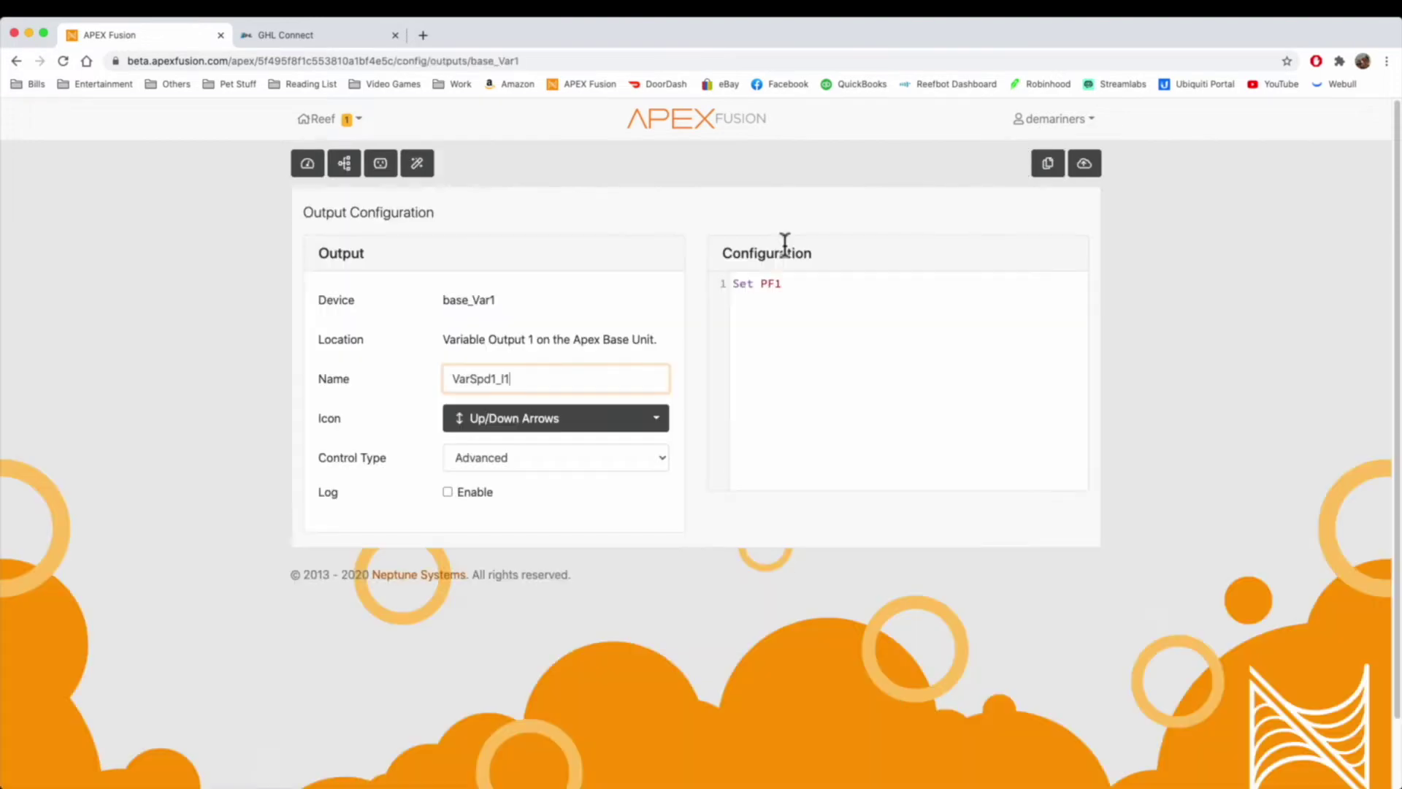
left_click(420, 174)
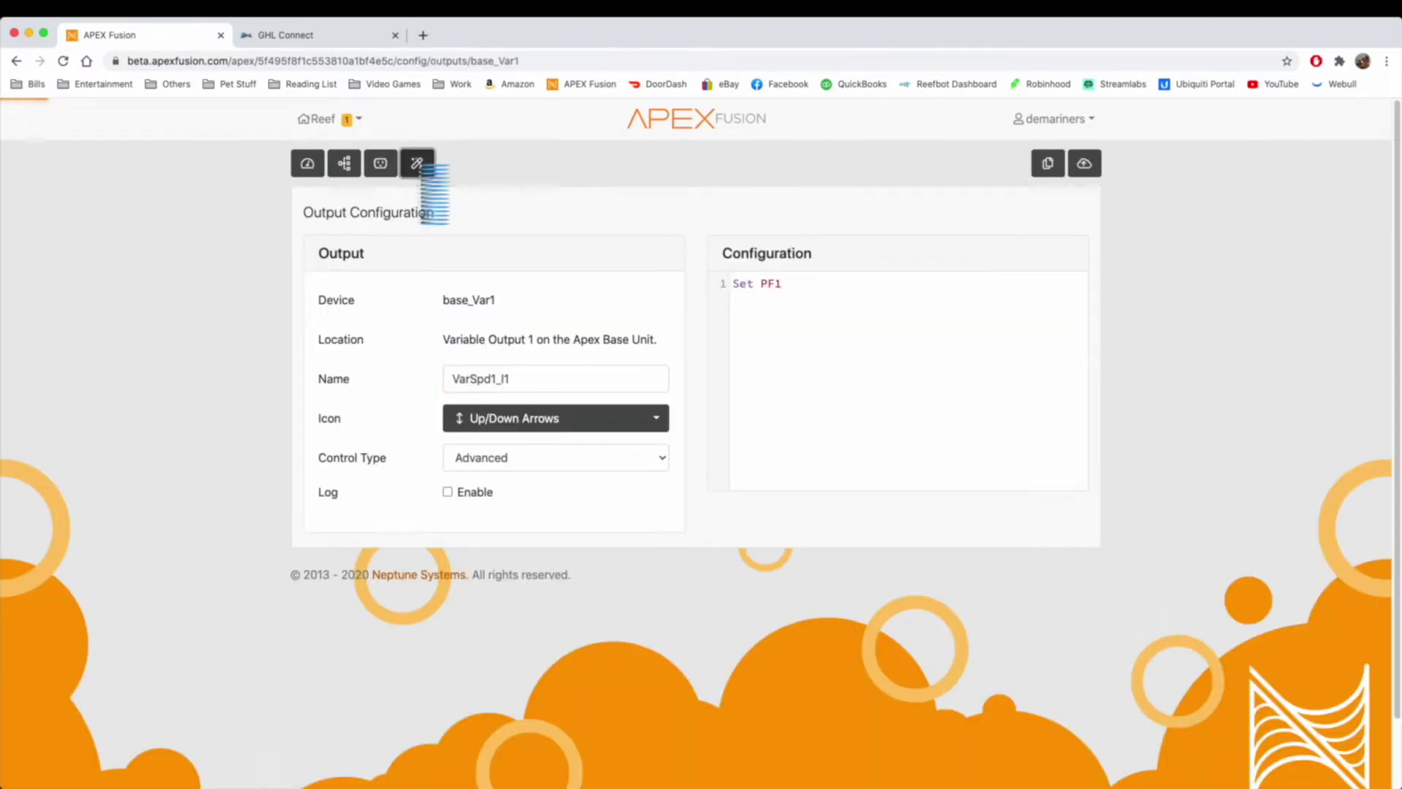
left_click(855, 386)
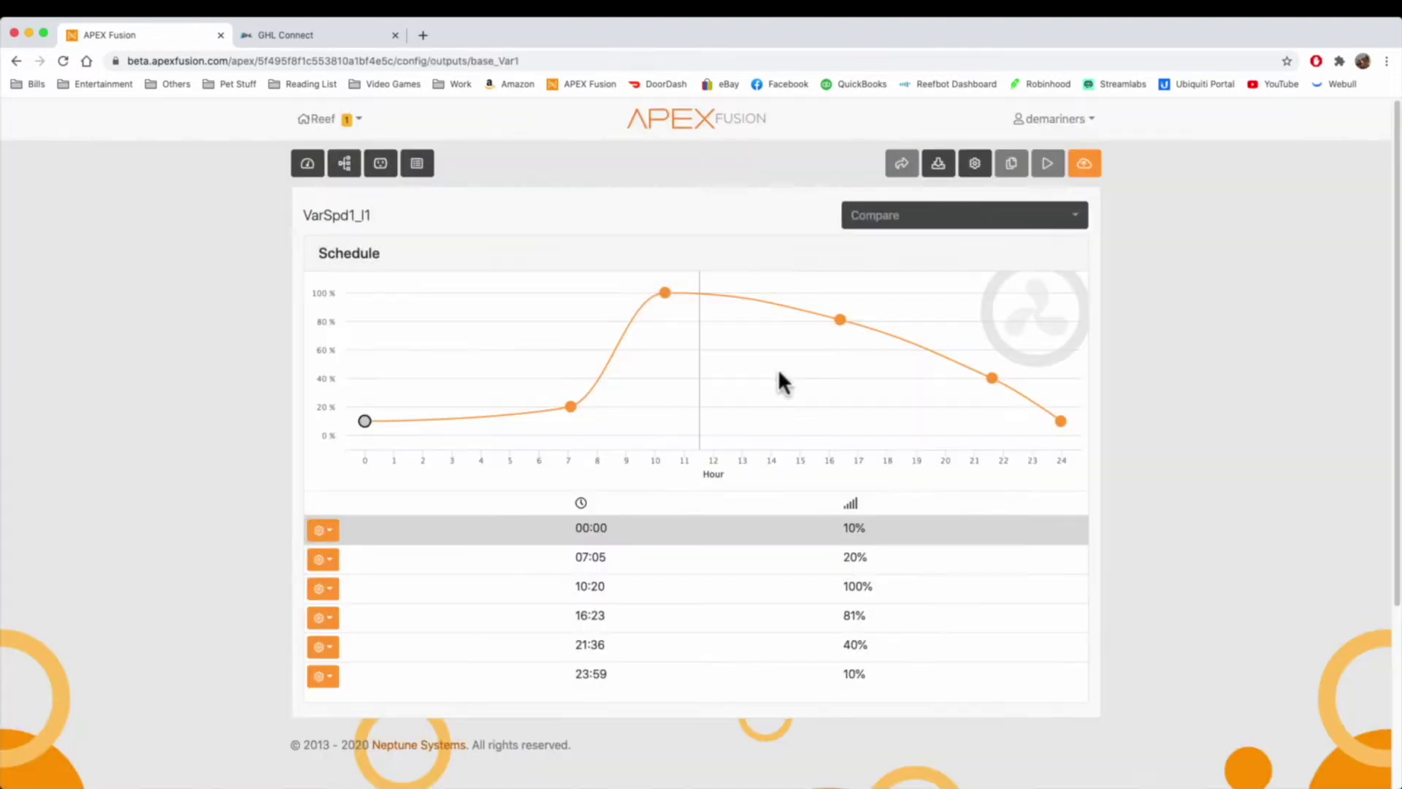
Step: Reshape the schedule curve by moving its four inner points to about 04:21 at 58%, 10:29 at 29%, 15:01 at 70% and 17:48 at 20%
left_click(568, 400)
left_click_drag(569, 400, 492, 349)
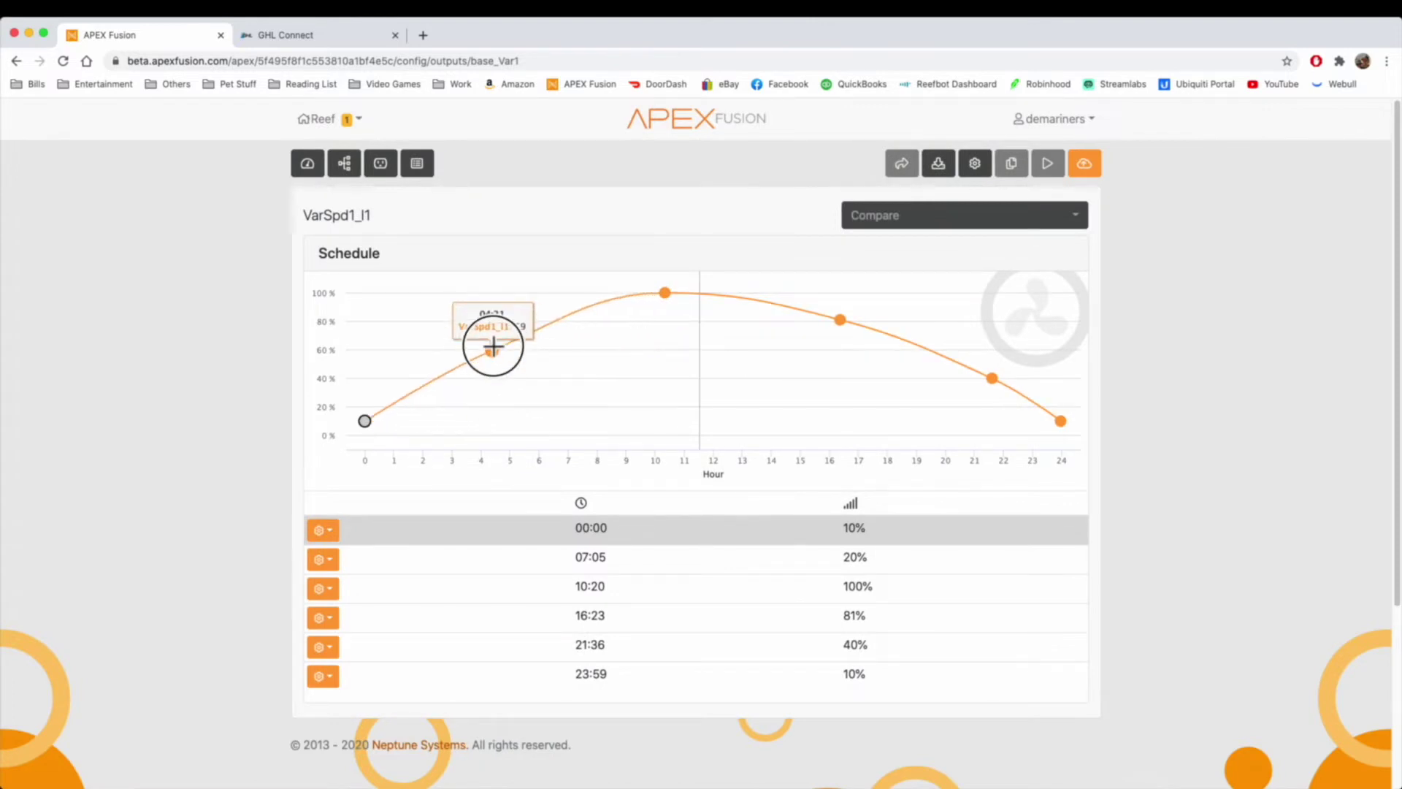
left_click_drag(676, 294, 680, 393)
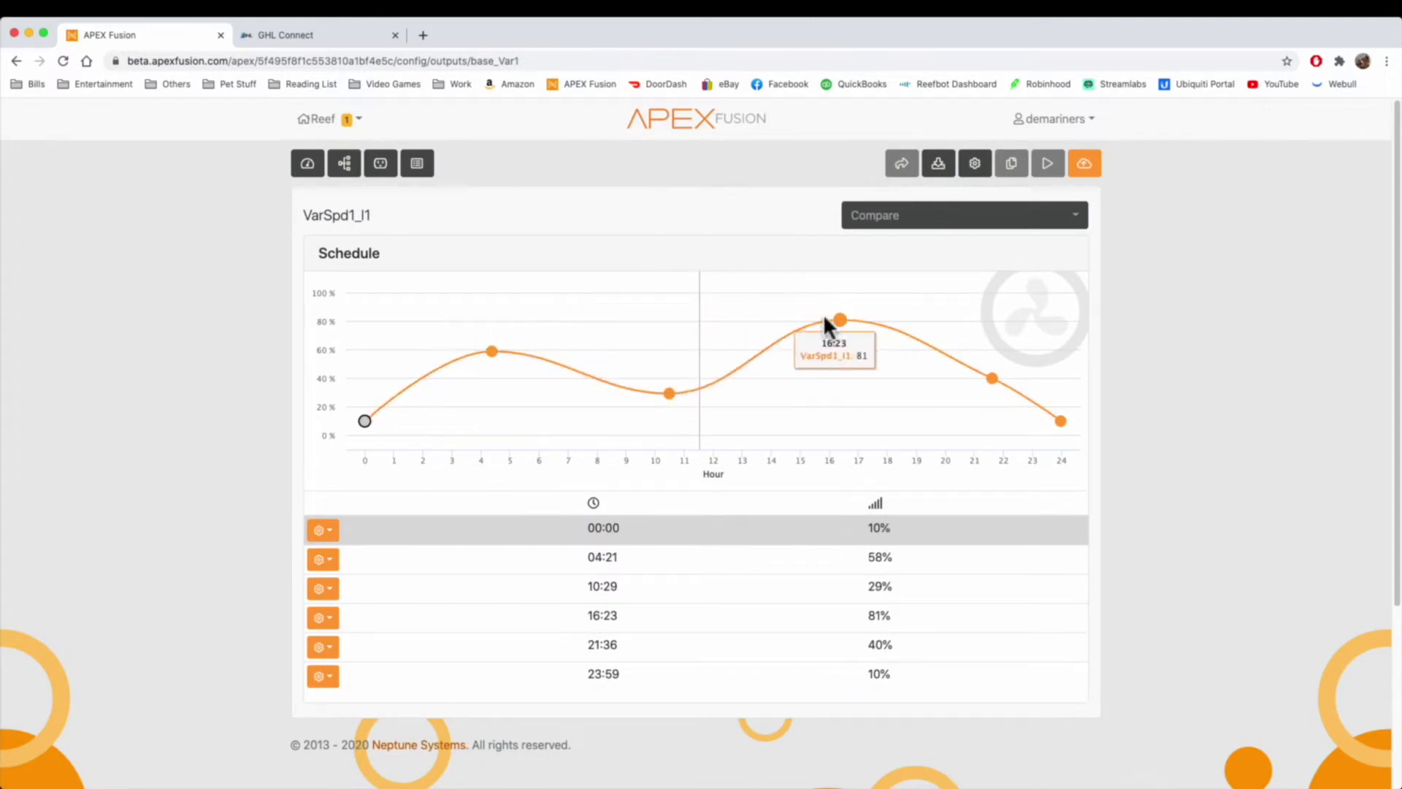
left_click_drag(838, 319, 800, 334)
left_click_drag(991, 380, 882, 406)
Step: View the 04:21 point's options and the output's basic and advanced configuration, and return to the dashboard without saving
left_click(322, 559)
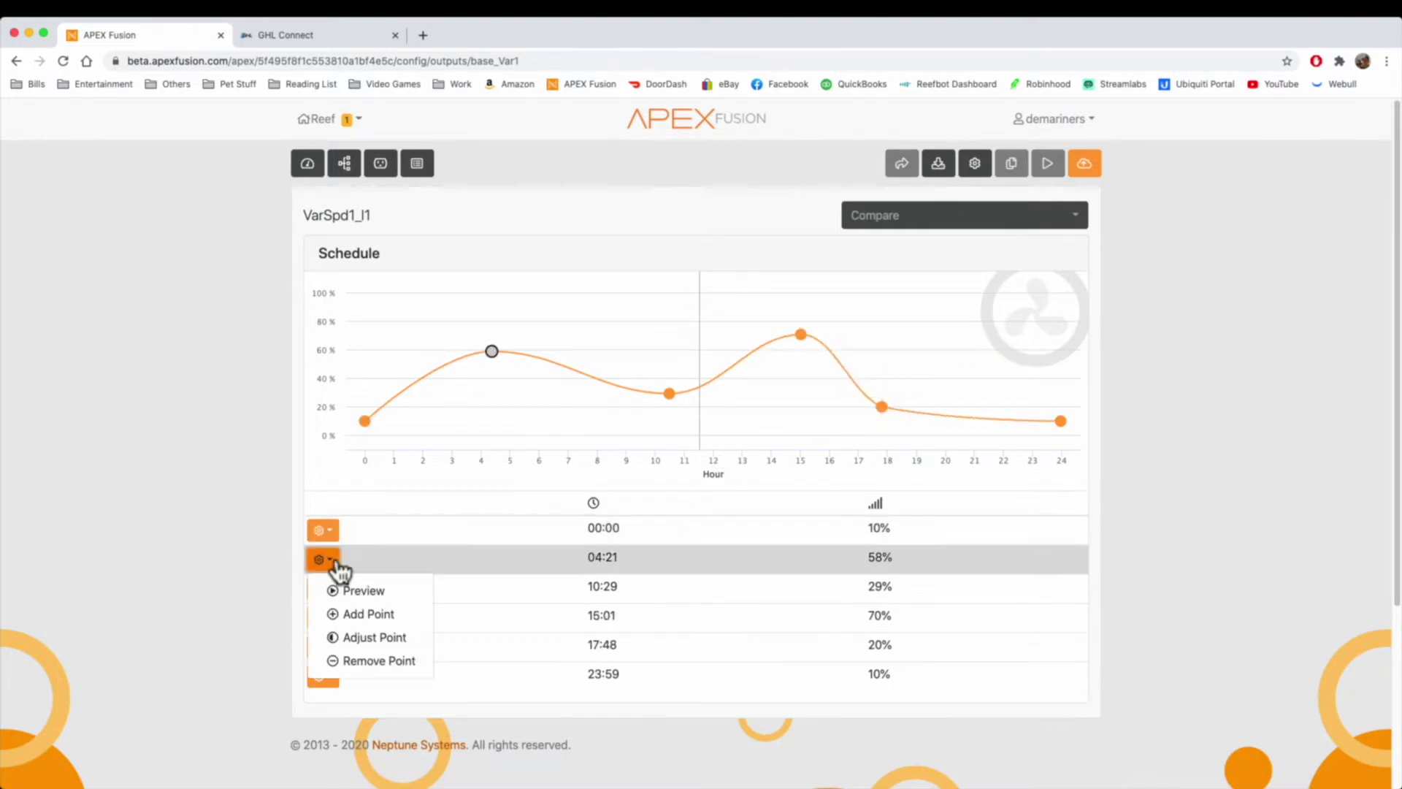
left_click(981, 580)
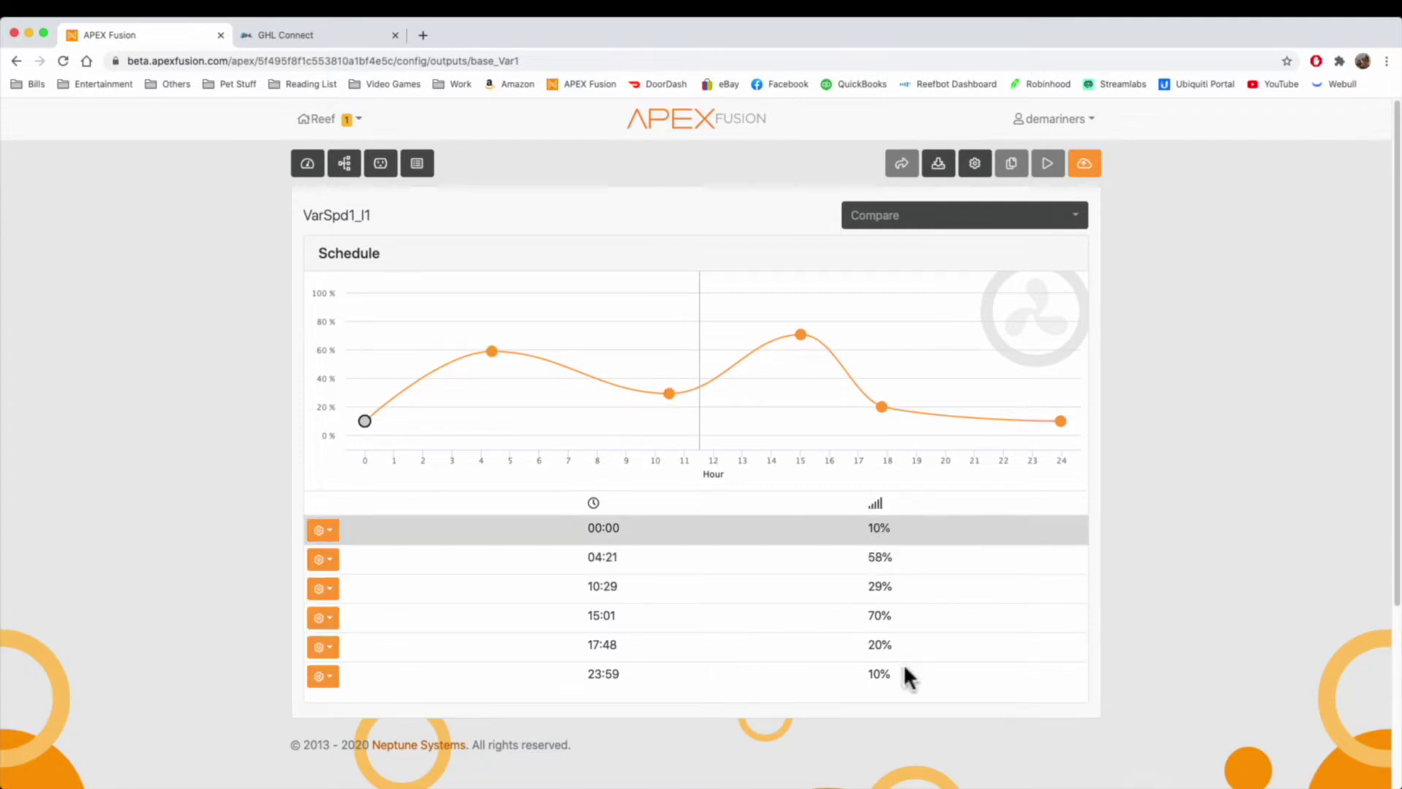
left_click(977, 164)
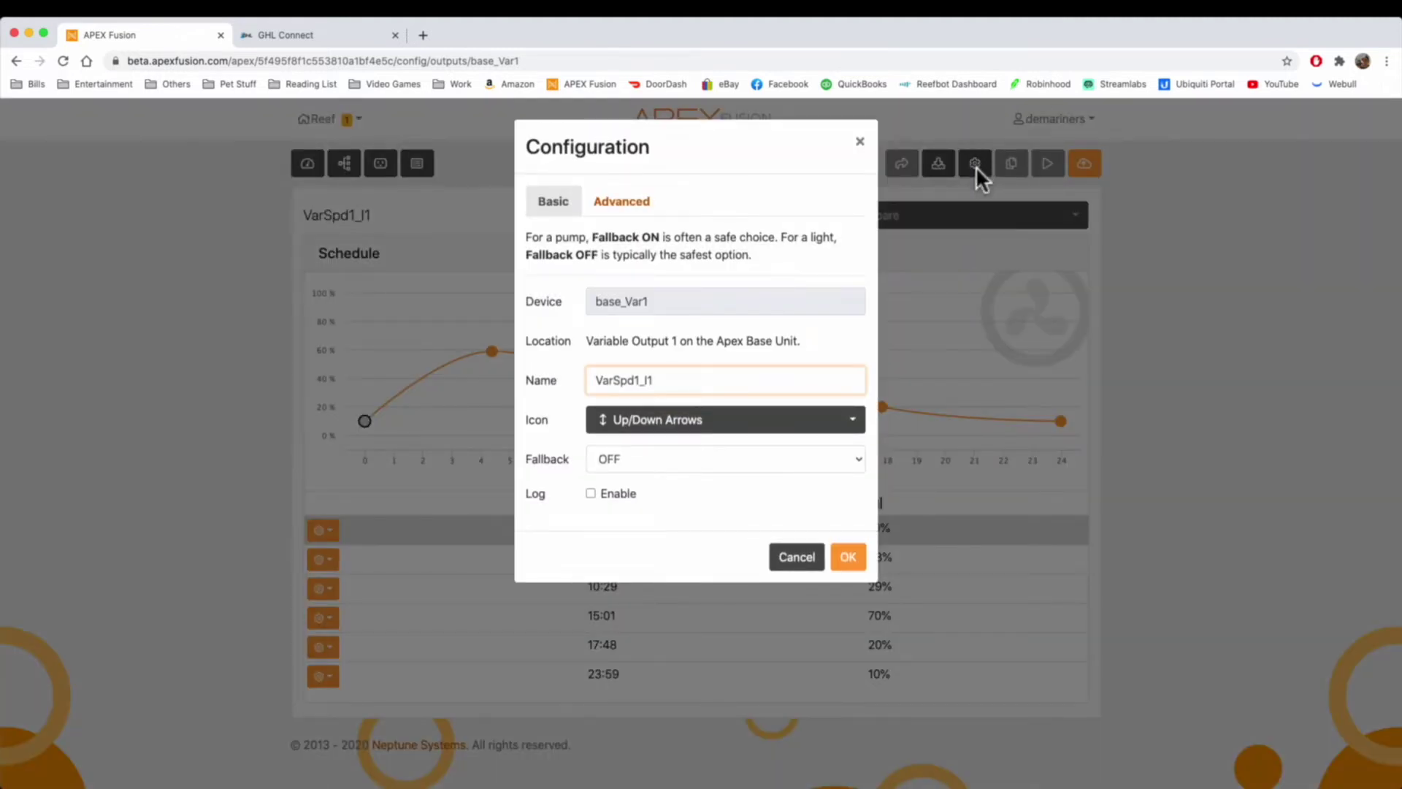
left_click(622, 207)
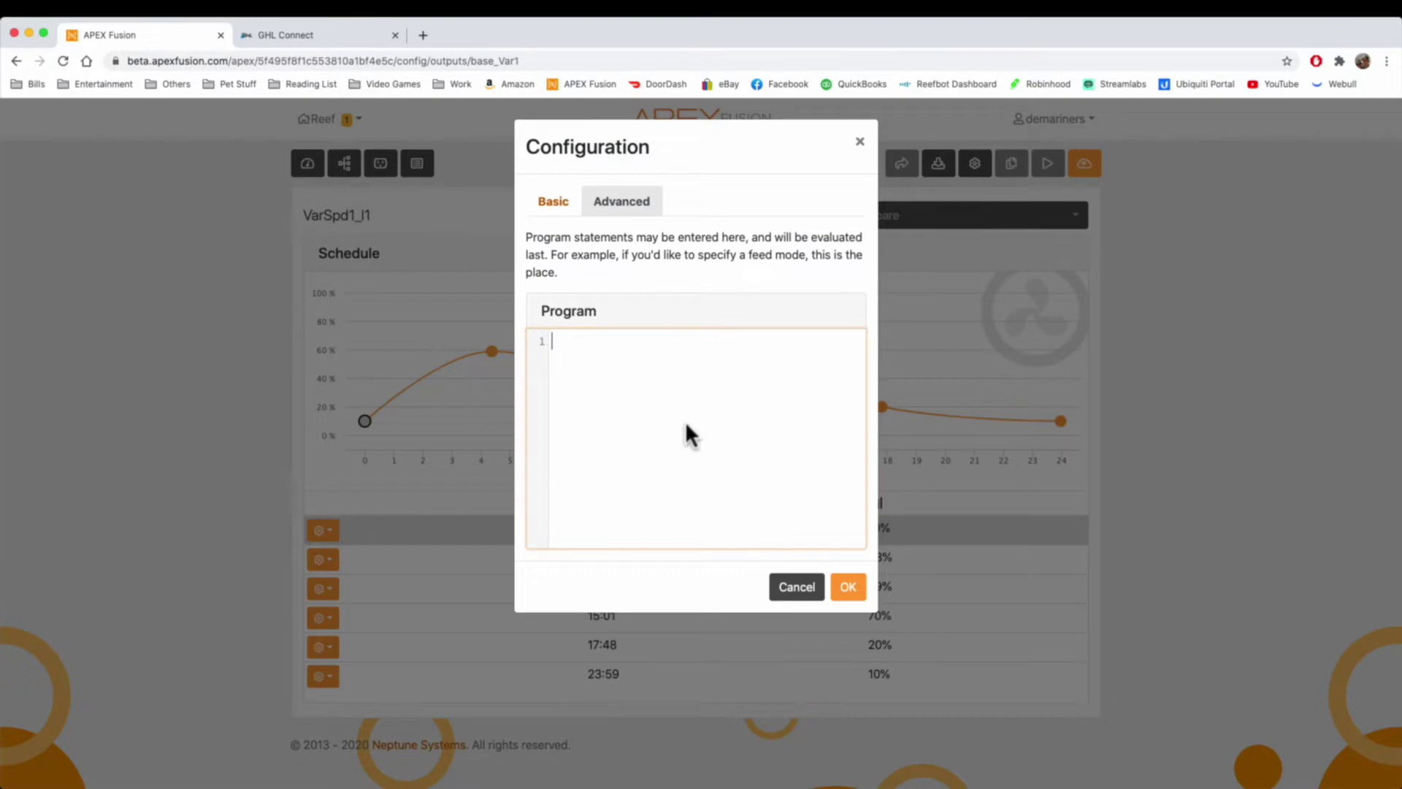
left_click(798, 588)
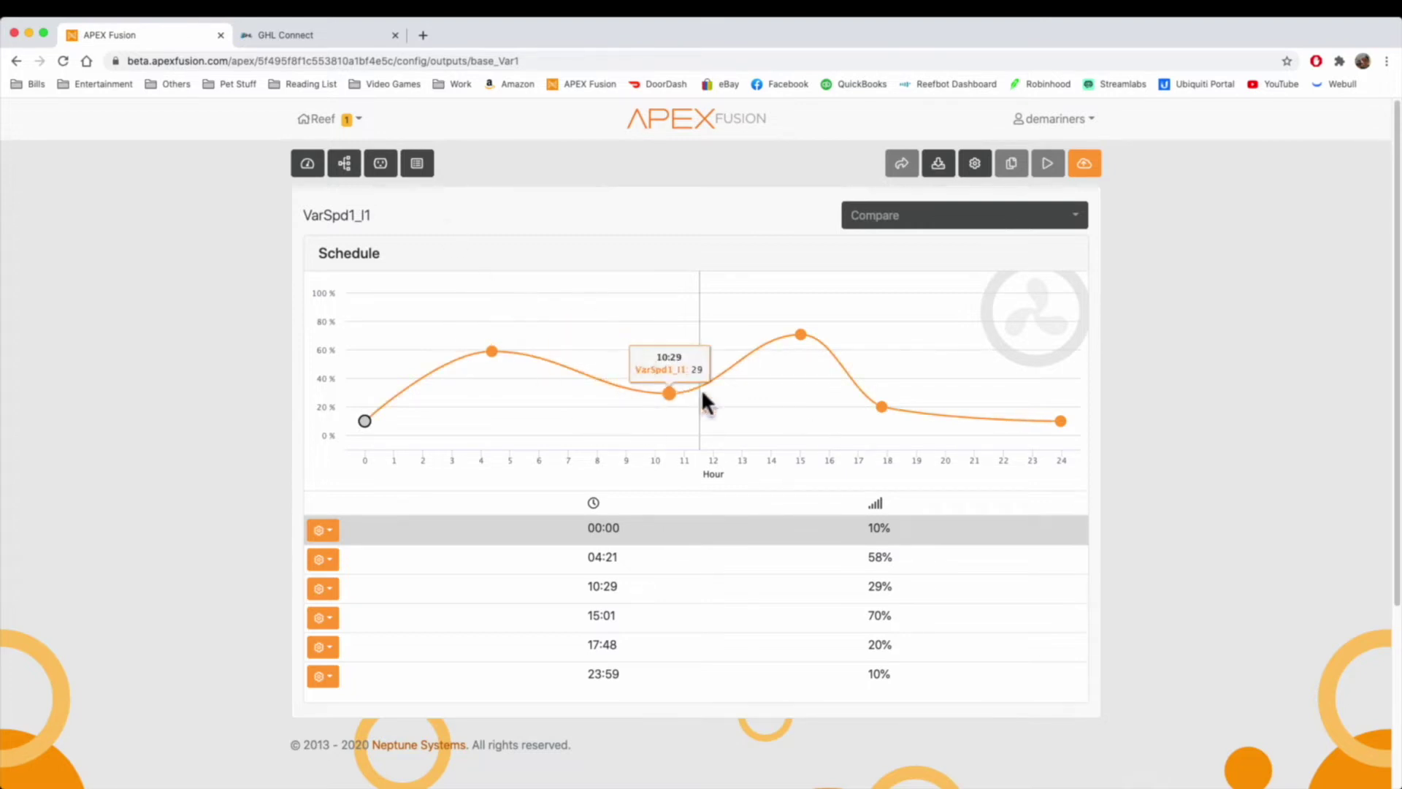
left_click(306, 164)
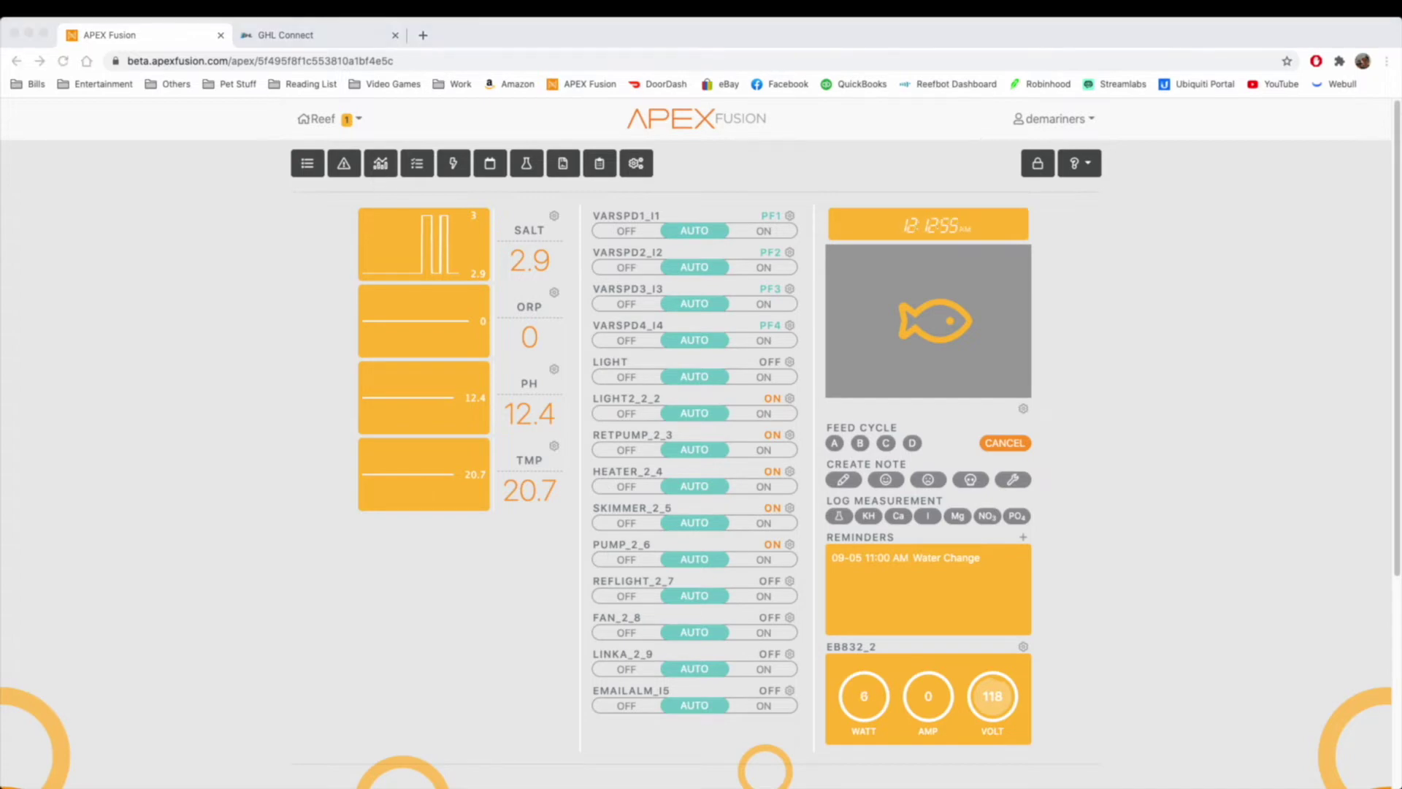
Step: Open the task list and filter the titles by "var"
left_click(251, 367)
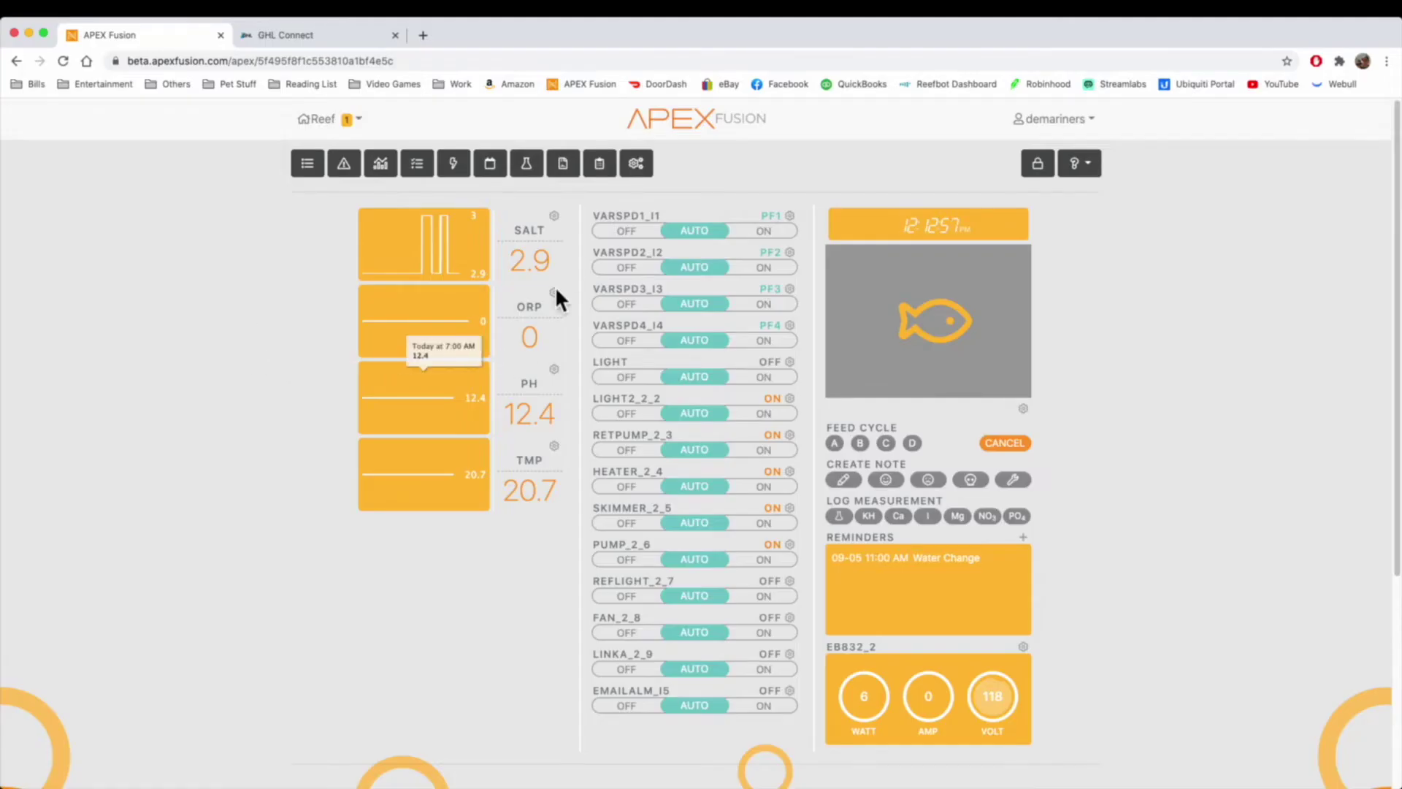
left_click(600, 165)
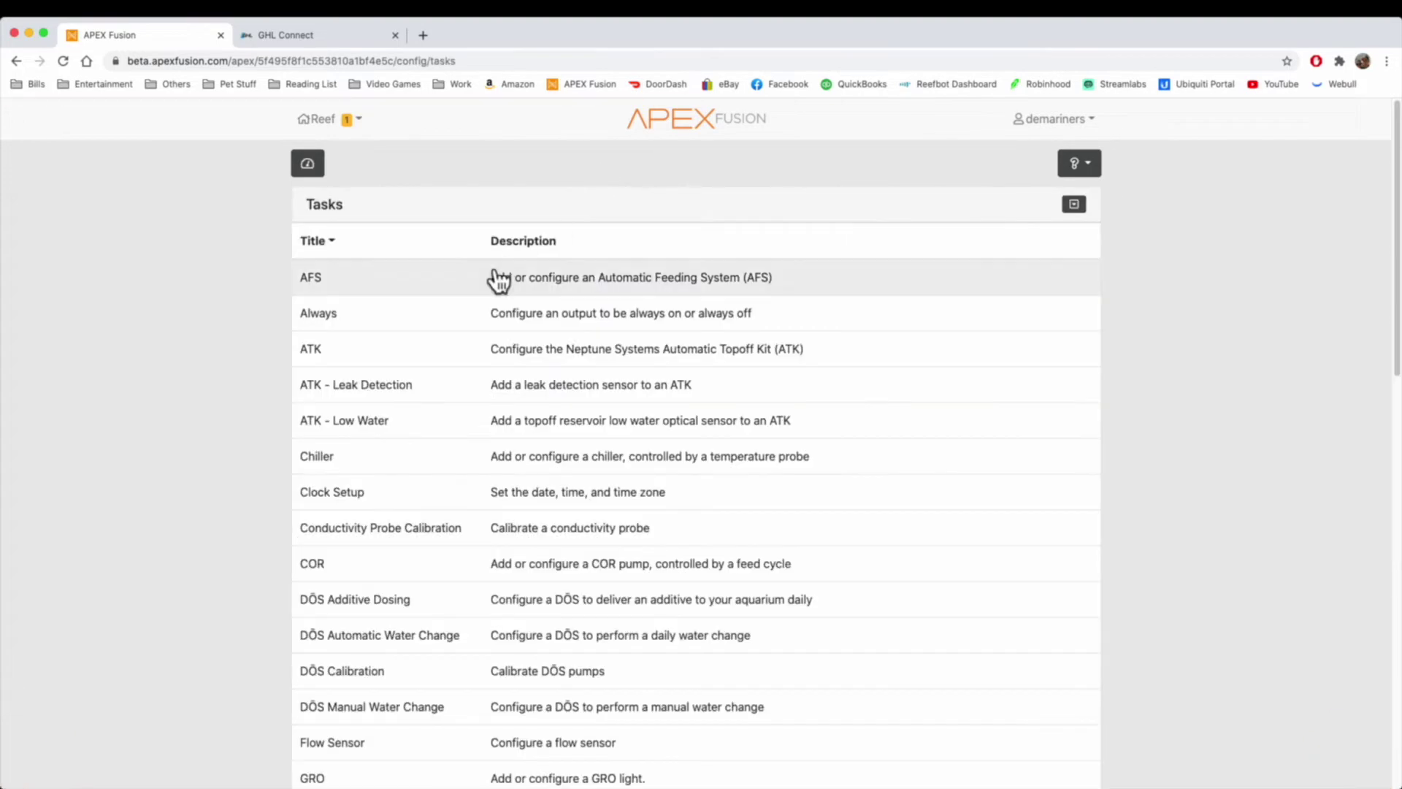
left_click(1074, 204)
left_click(512, 242)
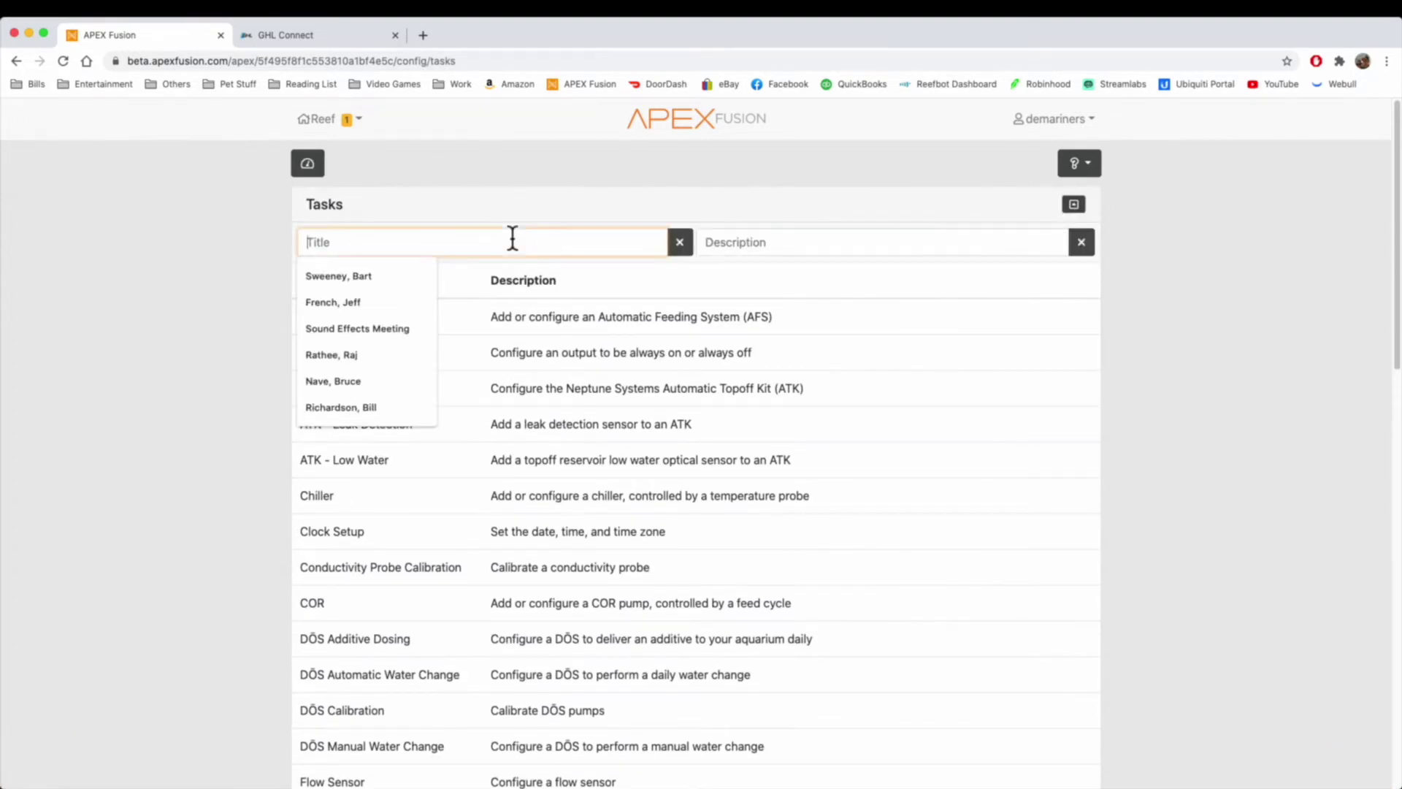
type("var")
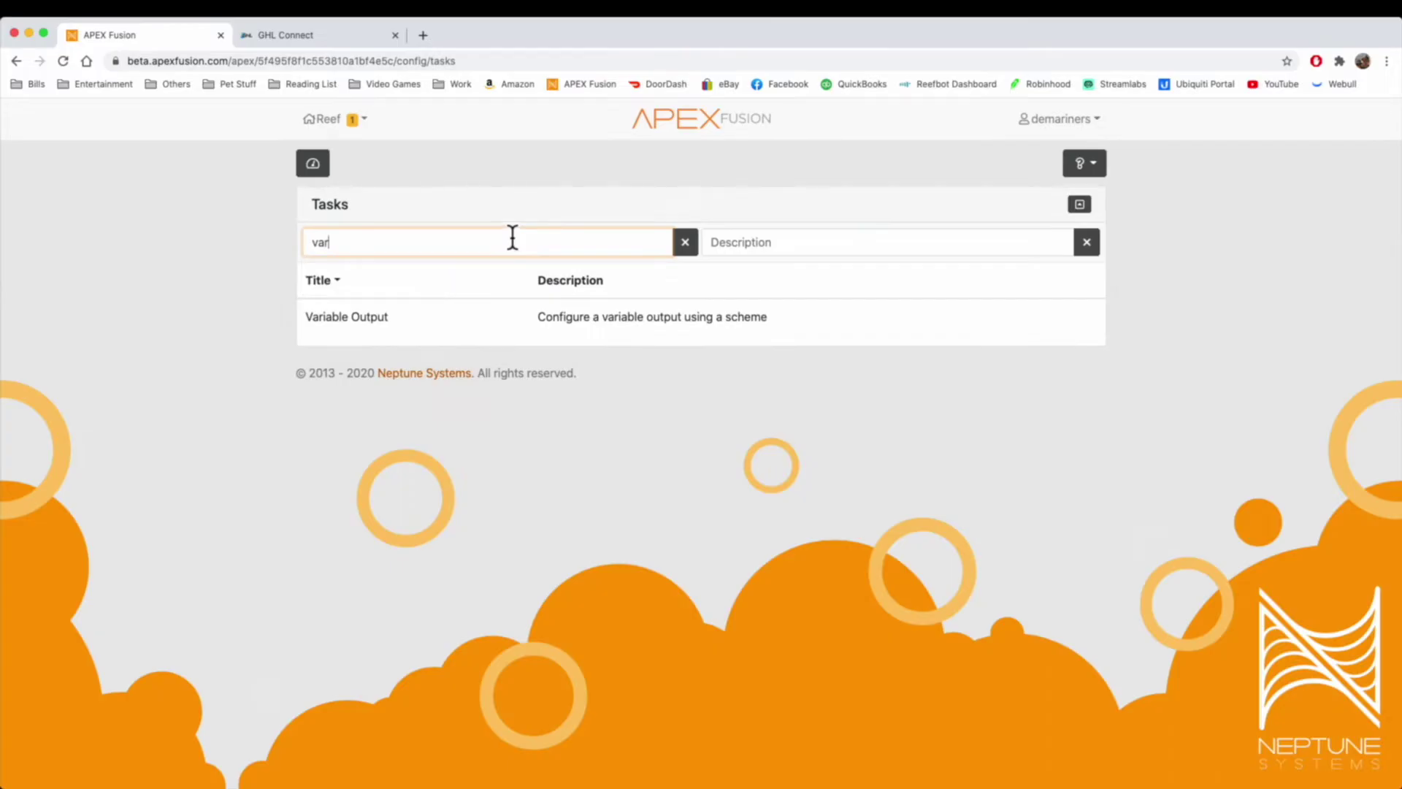
Step: Preview the Variable Output task up to the choice of output and cancel it
left_click(592, 317)
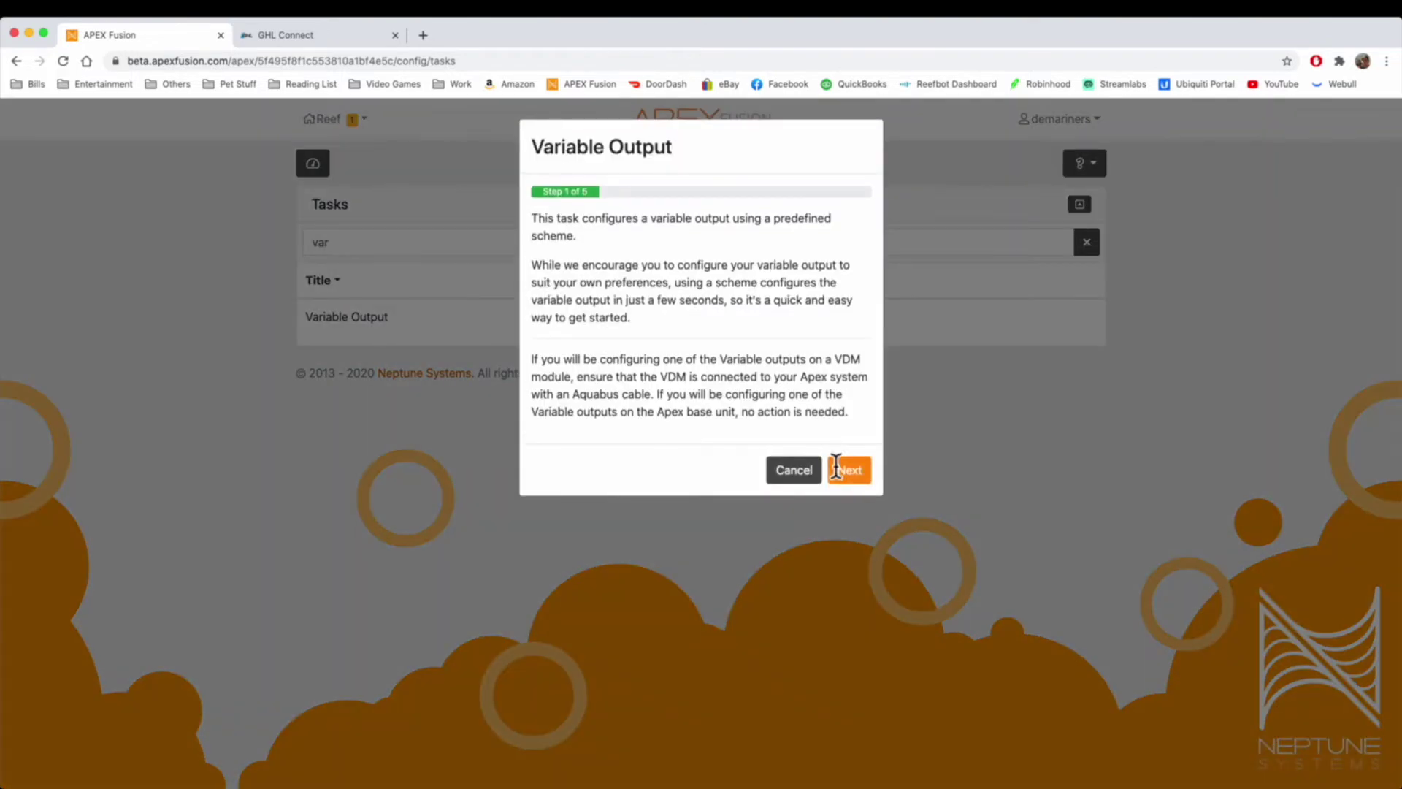
left_click(847, 469)
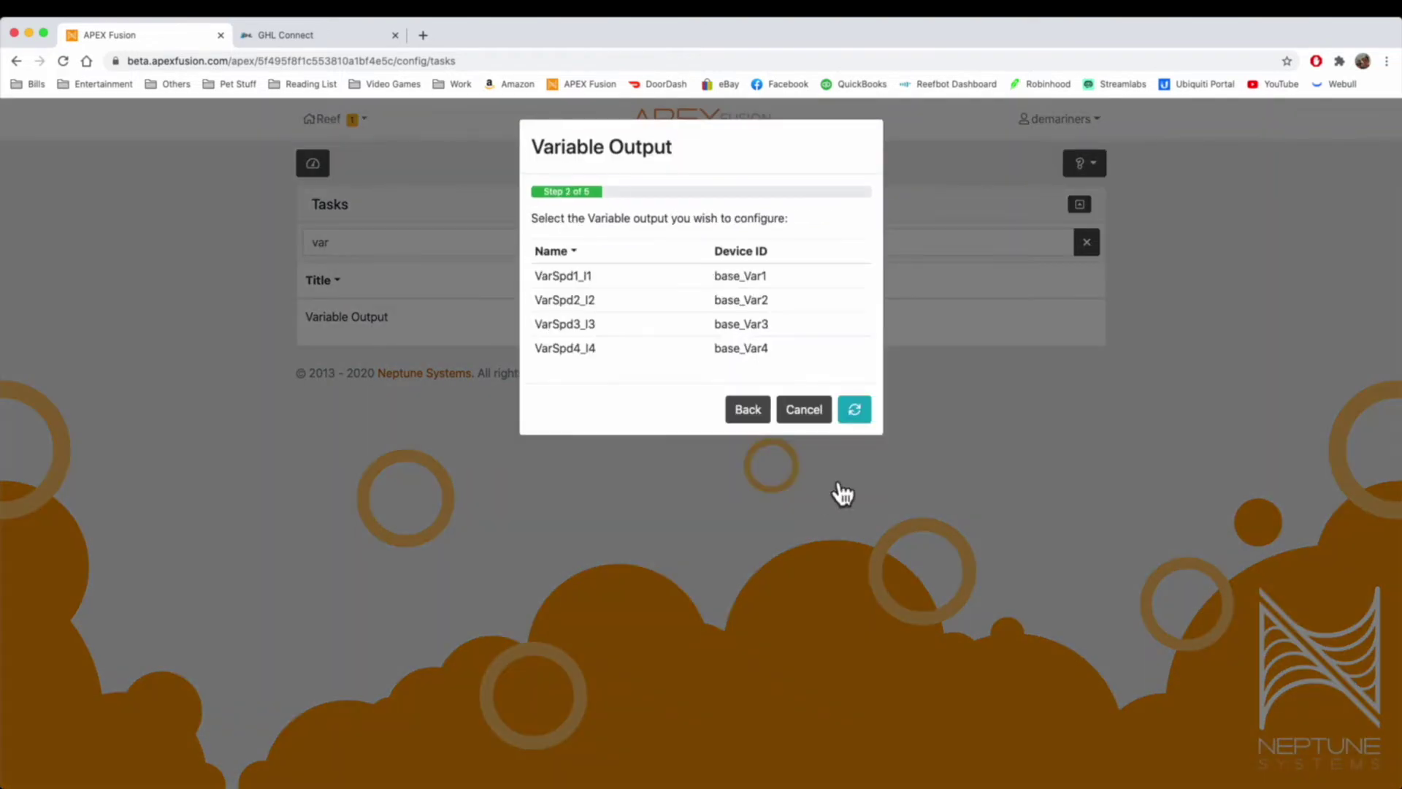
left_click(803, 409)
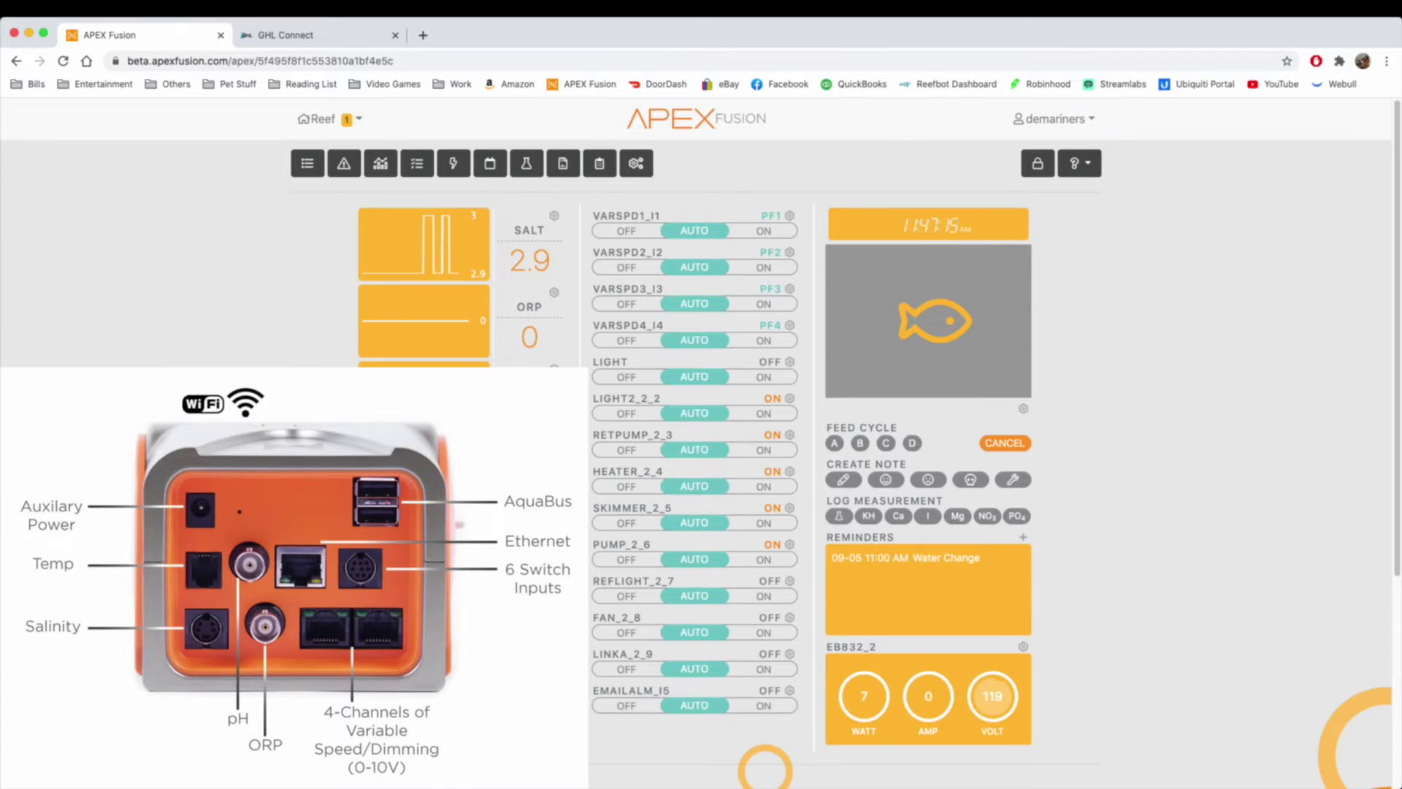
Step: Switch to GHL Connect and open the settings of 1-10V-interface 1
left_click(337, 38)
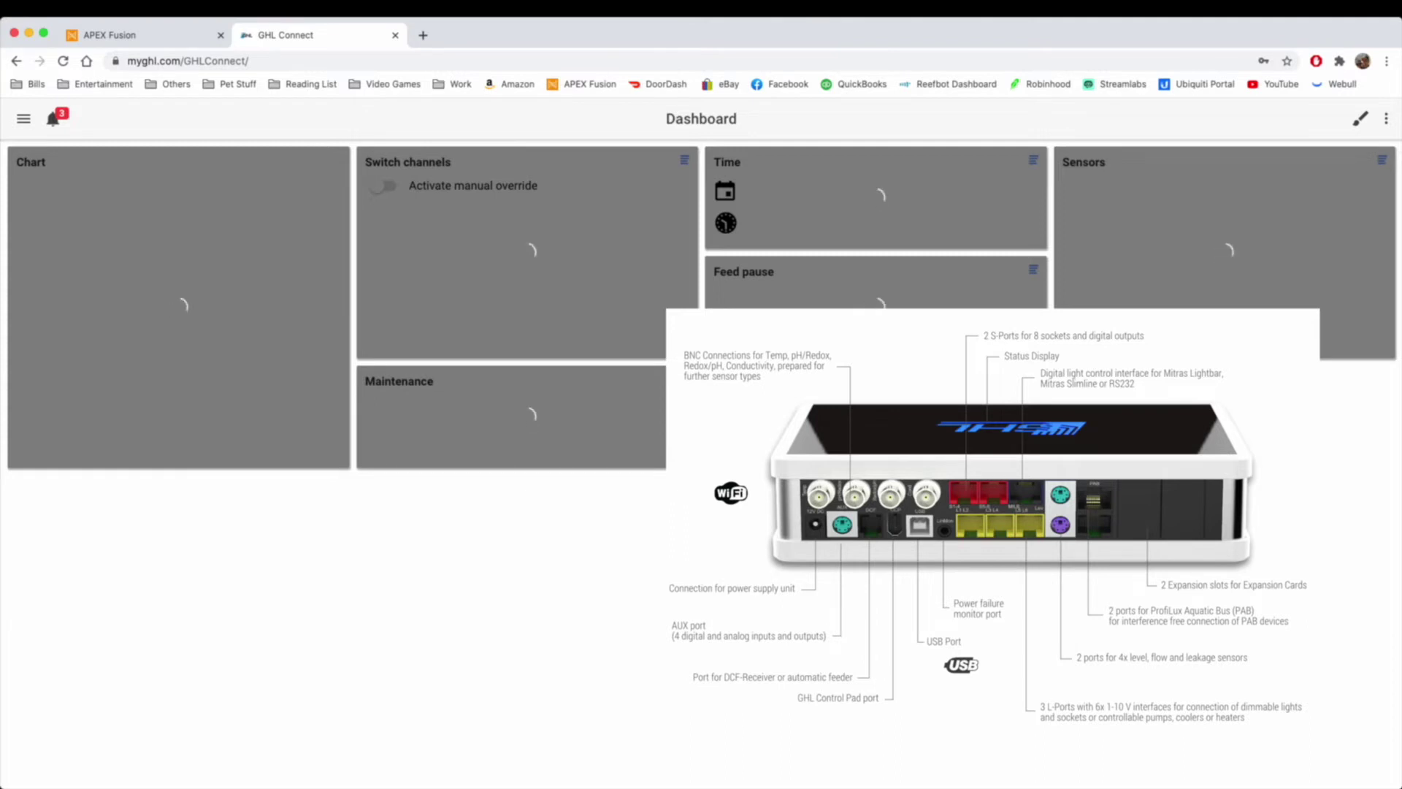
left_click(23, 118)
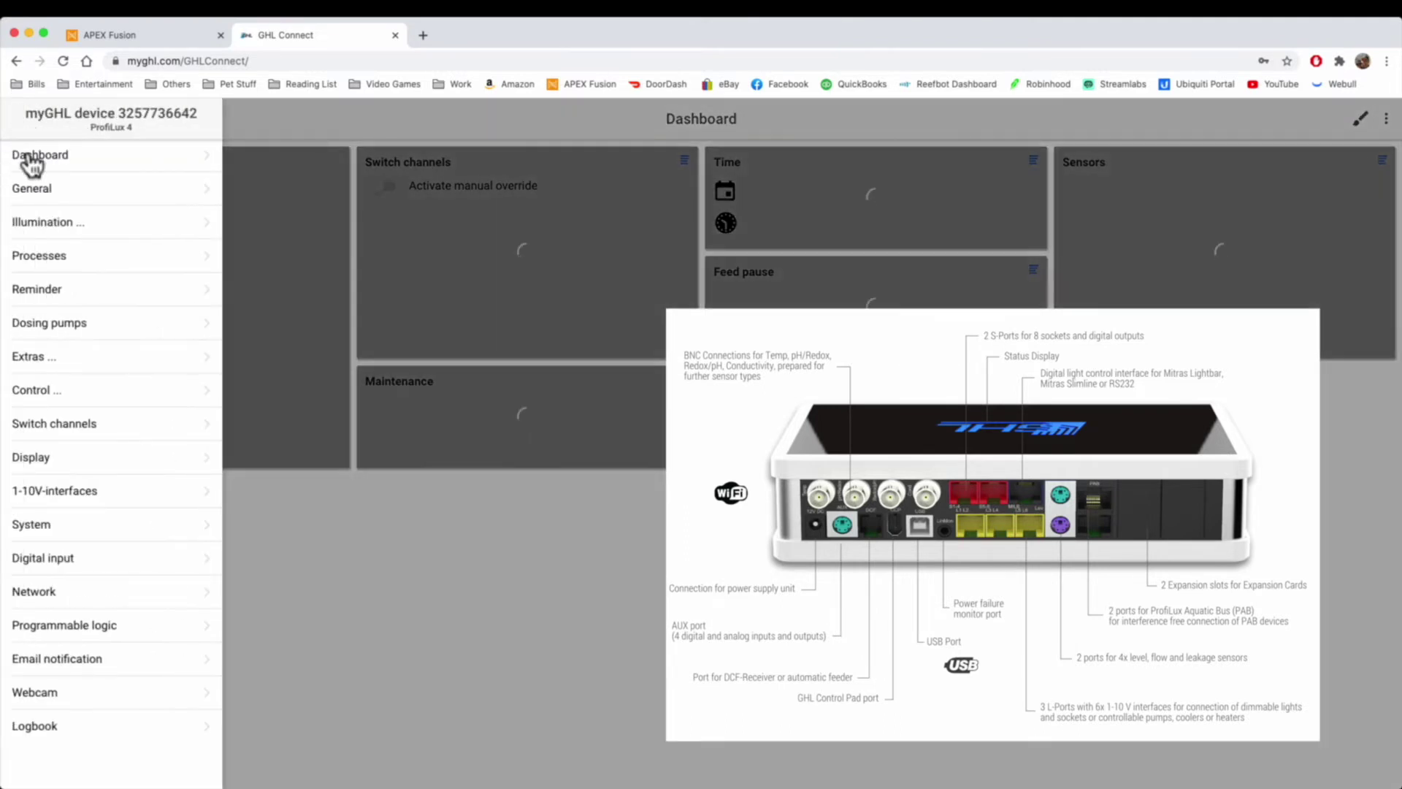
left_click(67, 492)
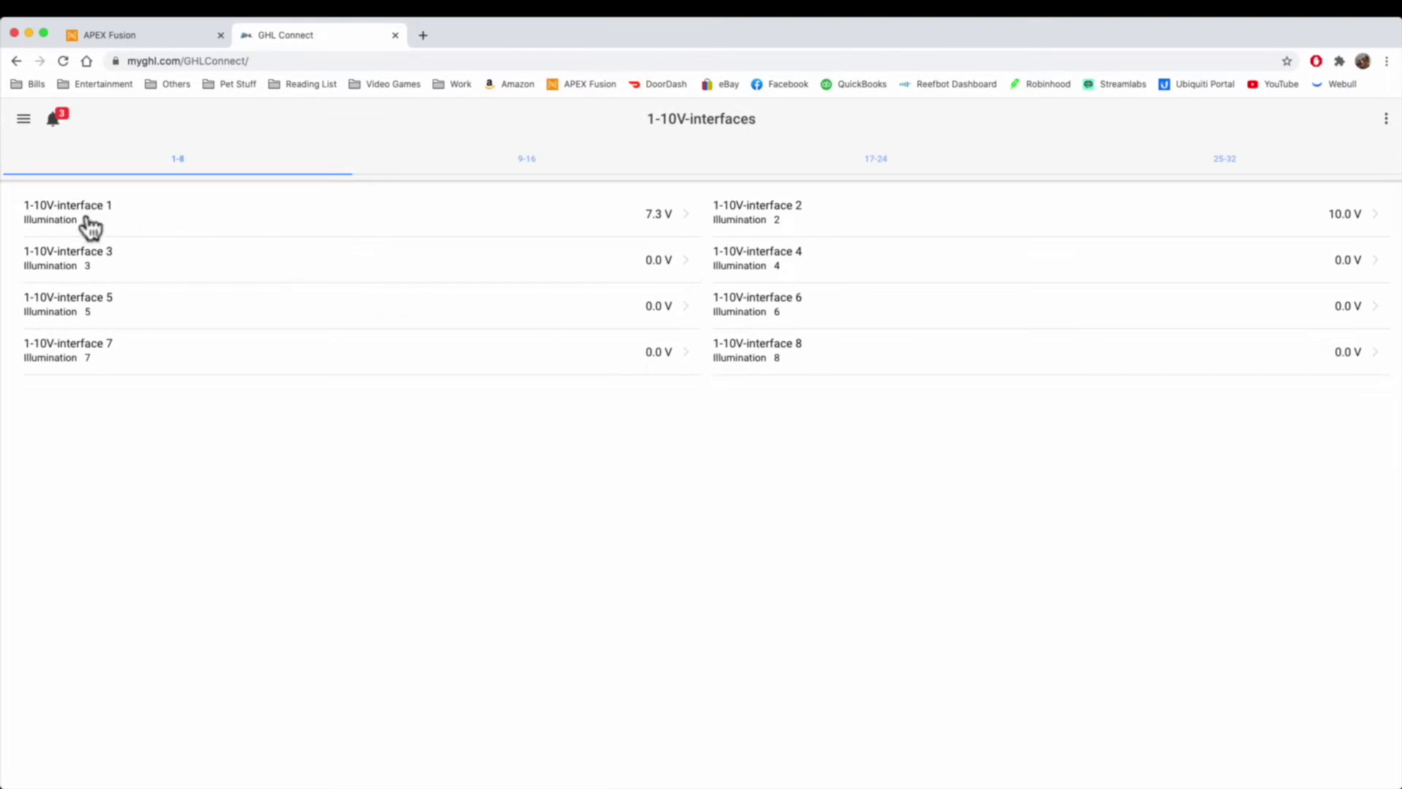
left_click(141, 211)
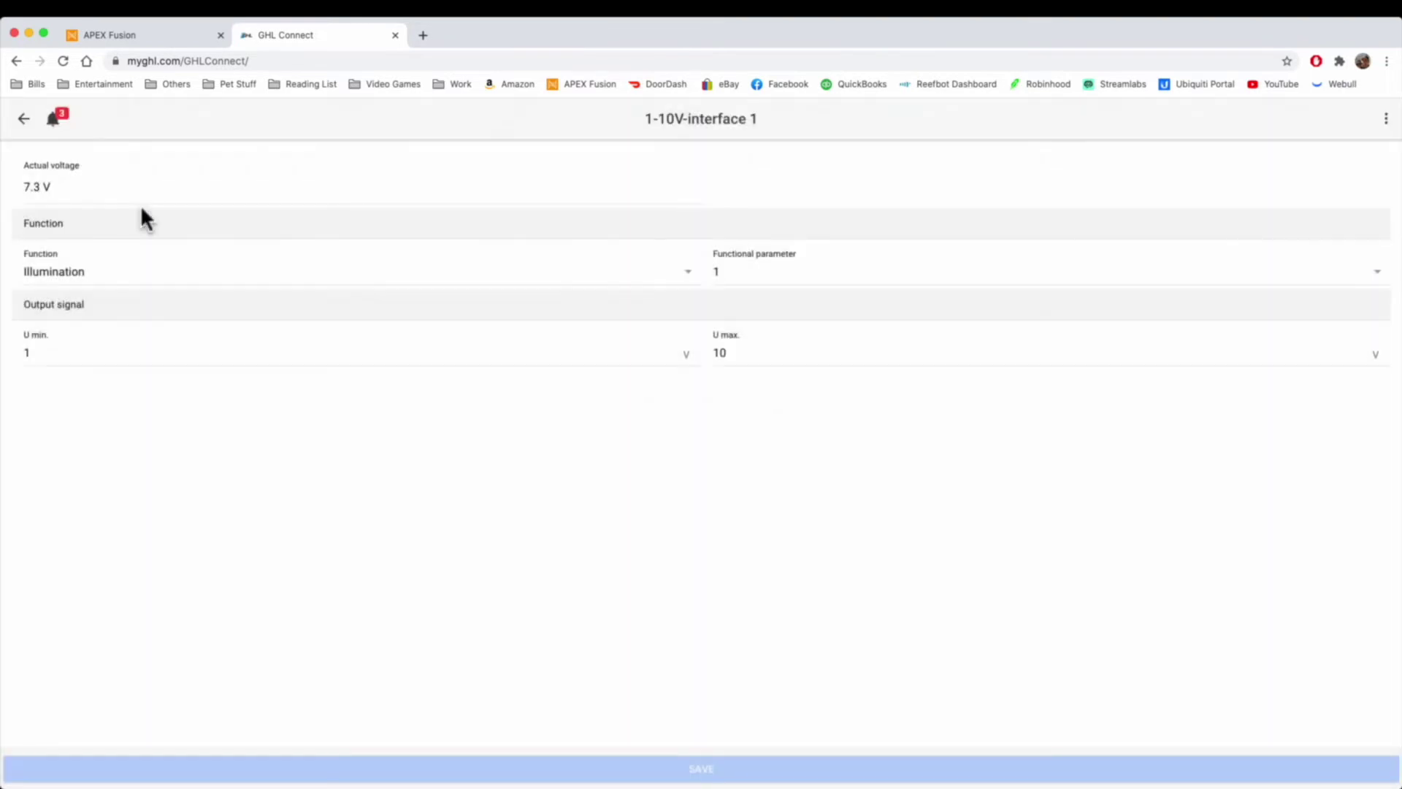
Step: Examine the available functions and functional parameters of 1-10V-interface 1 and return to the interface list
left_click(130, 276)
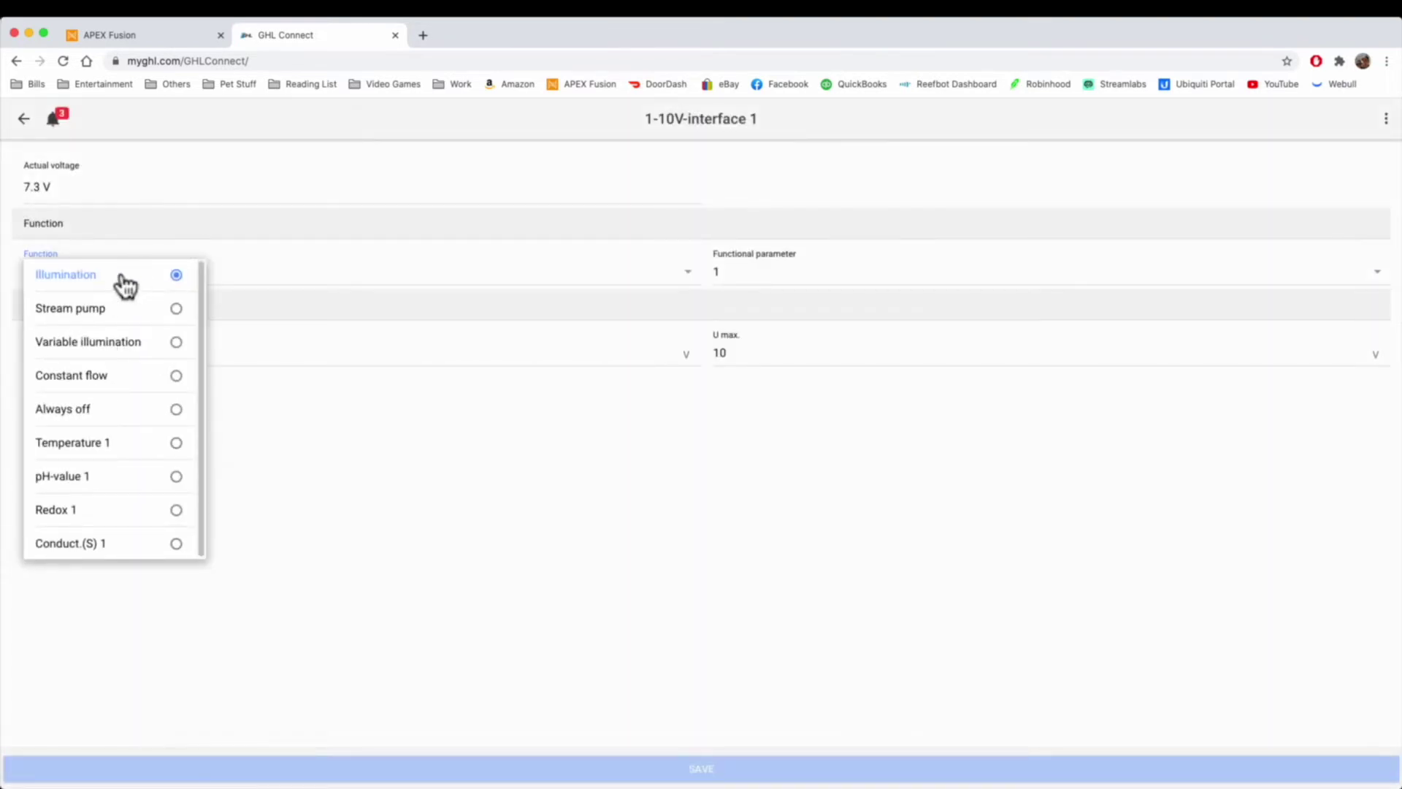
left_click(1057, 576)
left_click(768, 270)
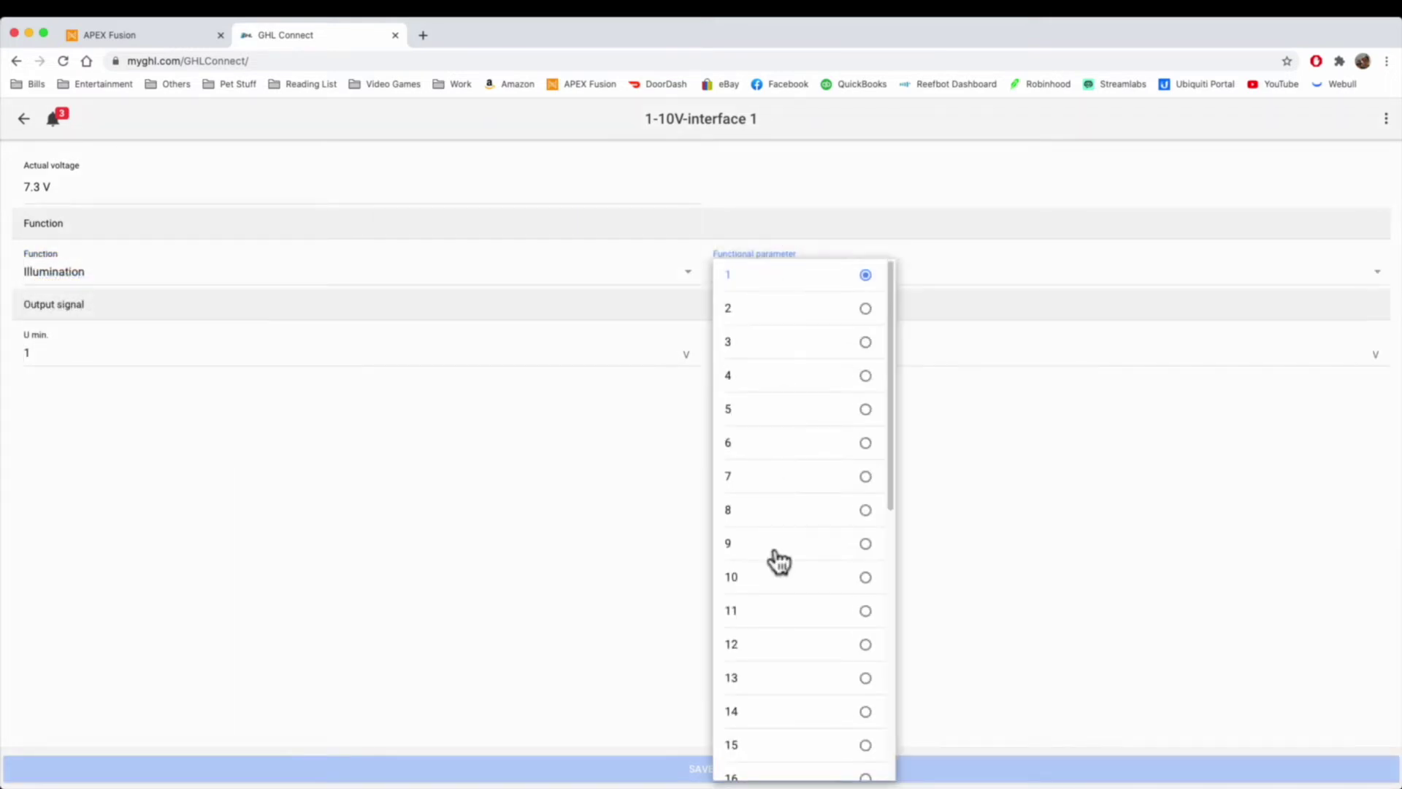
left_click(430, 505)
left_click(16, 113)
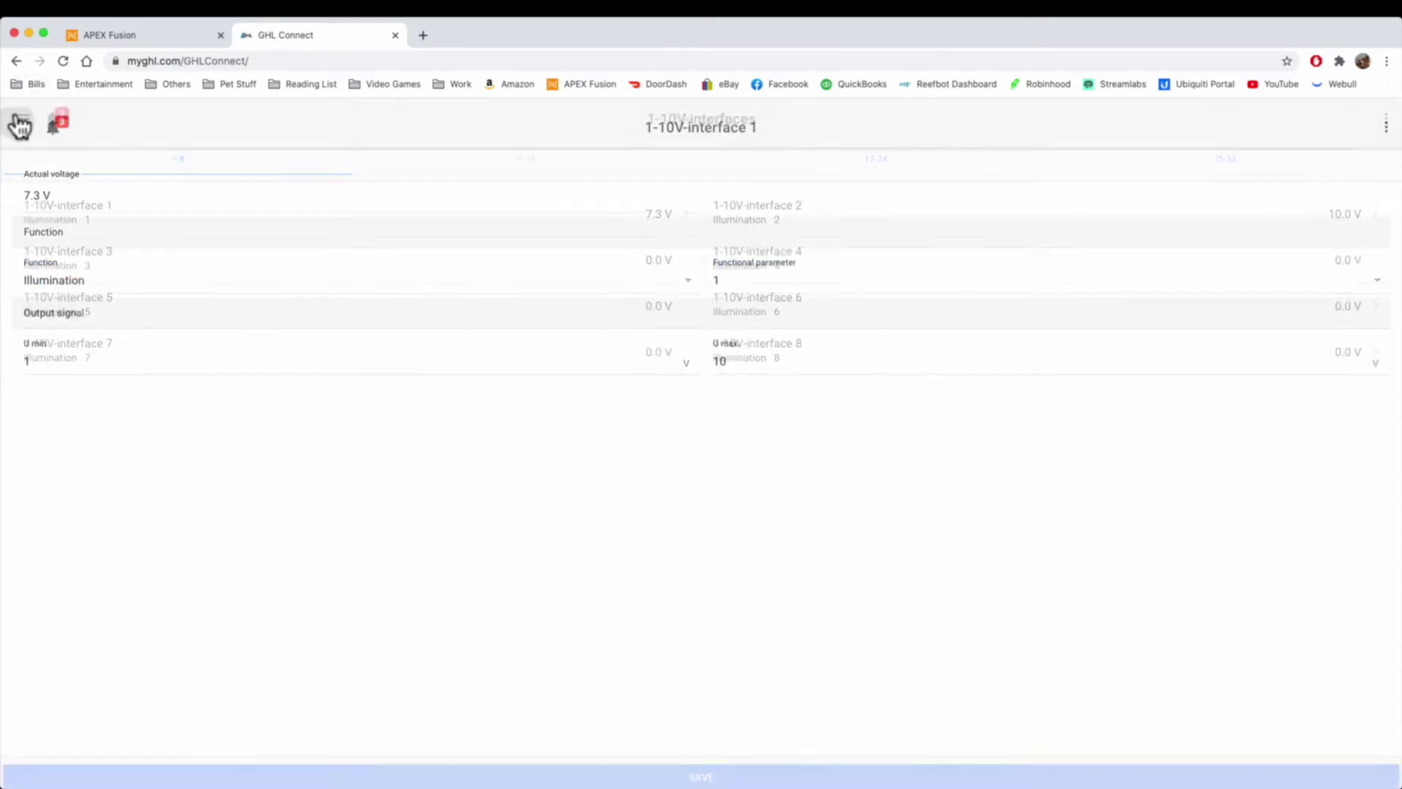
Step: Open the Illumination 1 settings and look through its dimming point schedule
left_click(22, 123)
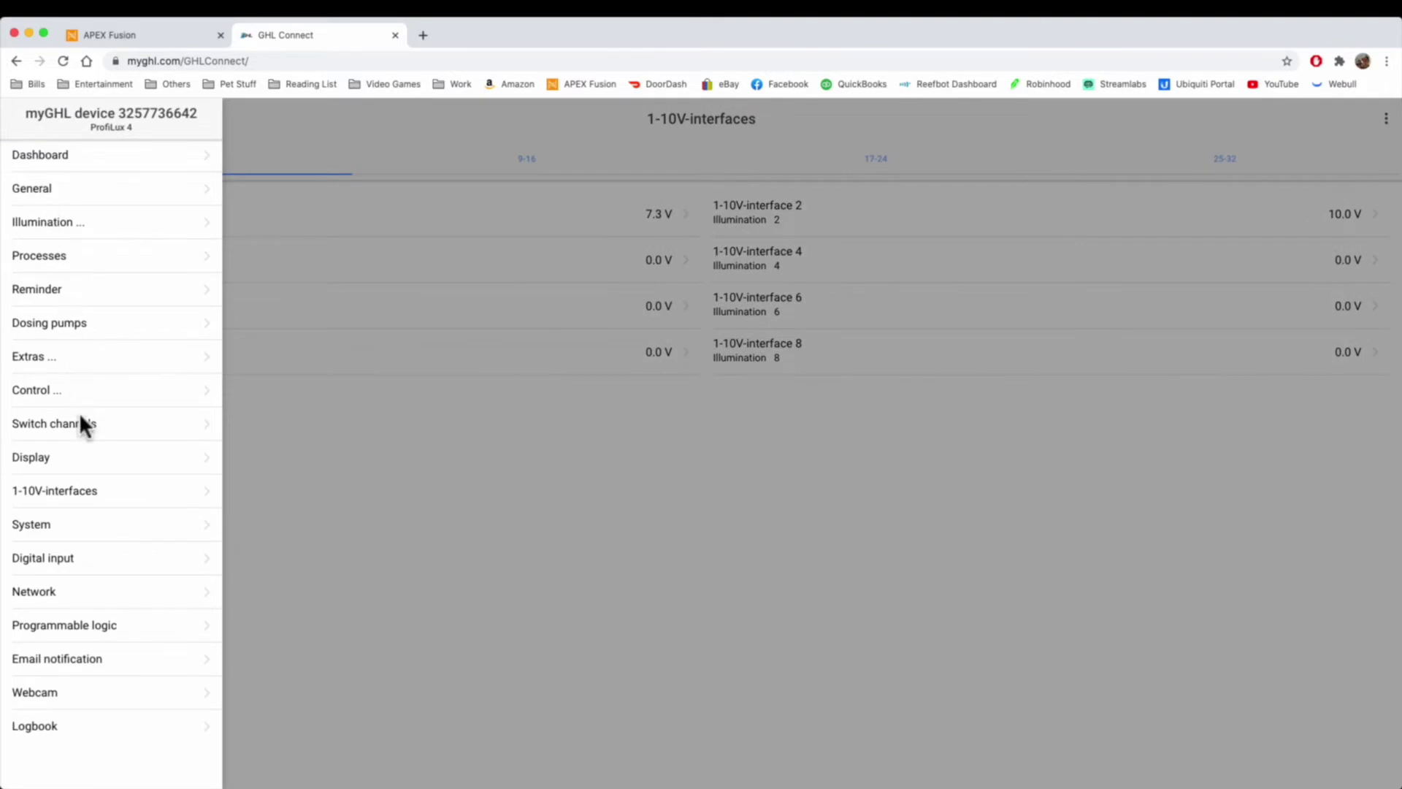
left_click(56, 221)
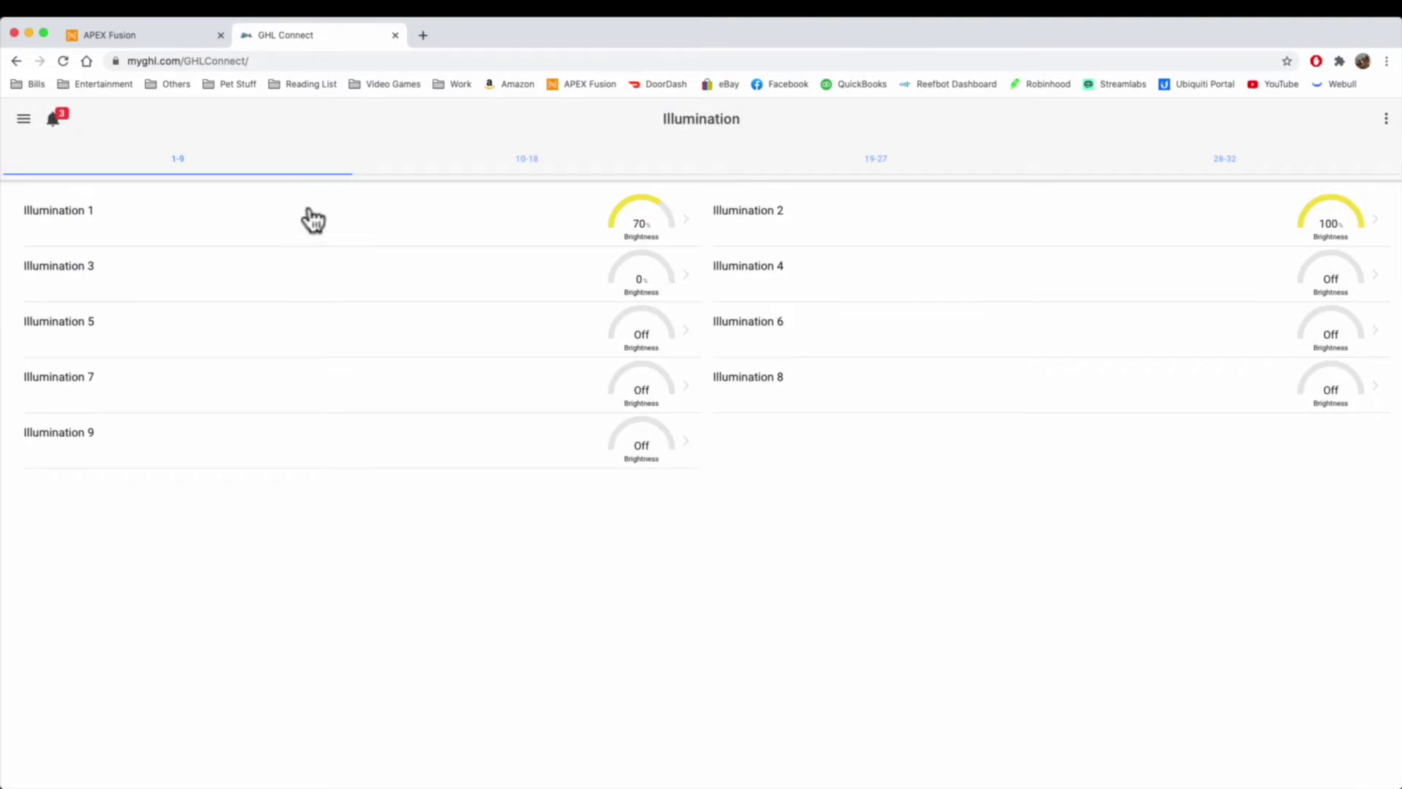
left_click(308, 213)
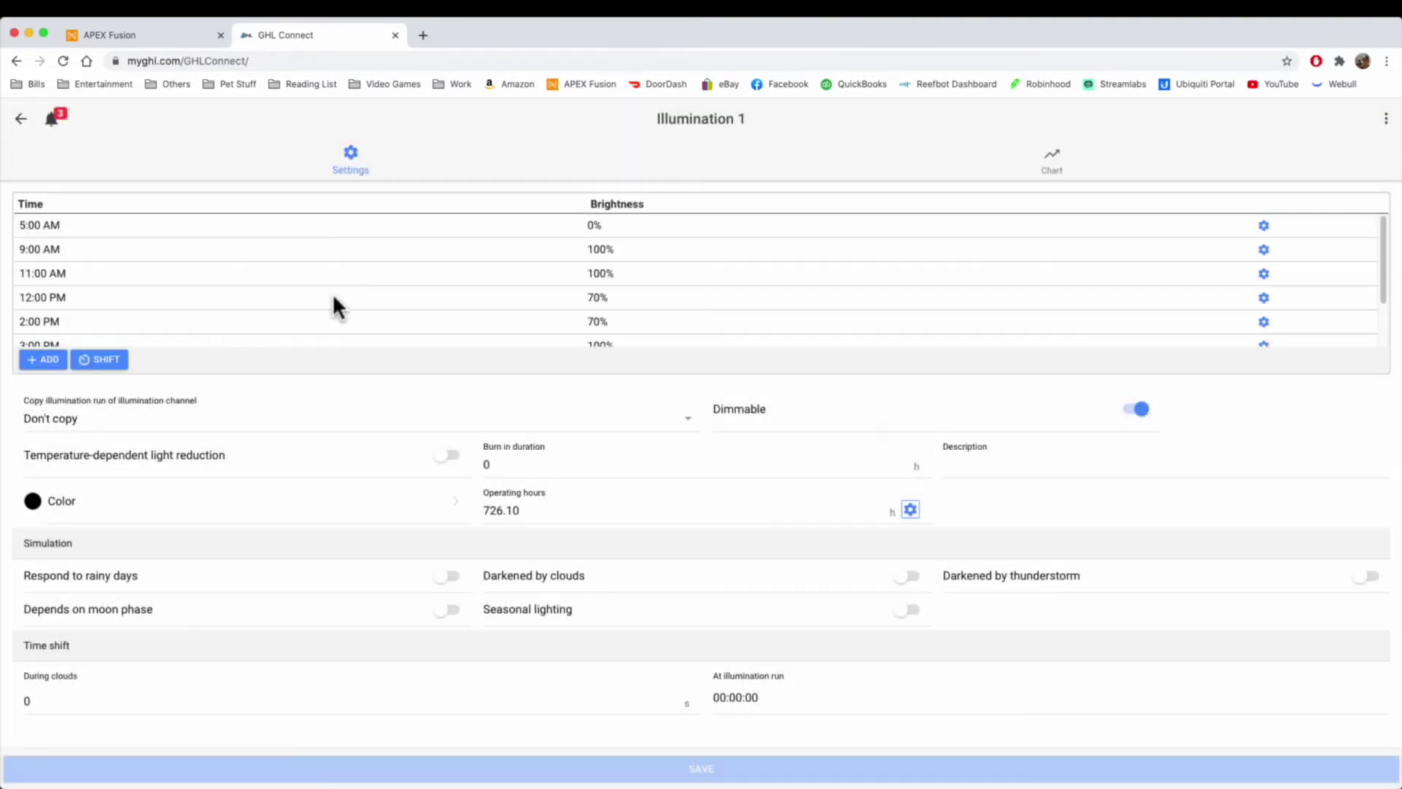
scroll(421, 269, "down", 3)
scroll(421, 268, "up", 3)
Step: View the edit options of the 5:00 AM dimming point, close them unchanged and return to the illumination list
left_click(1264, 226)
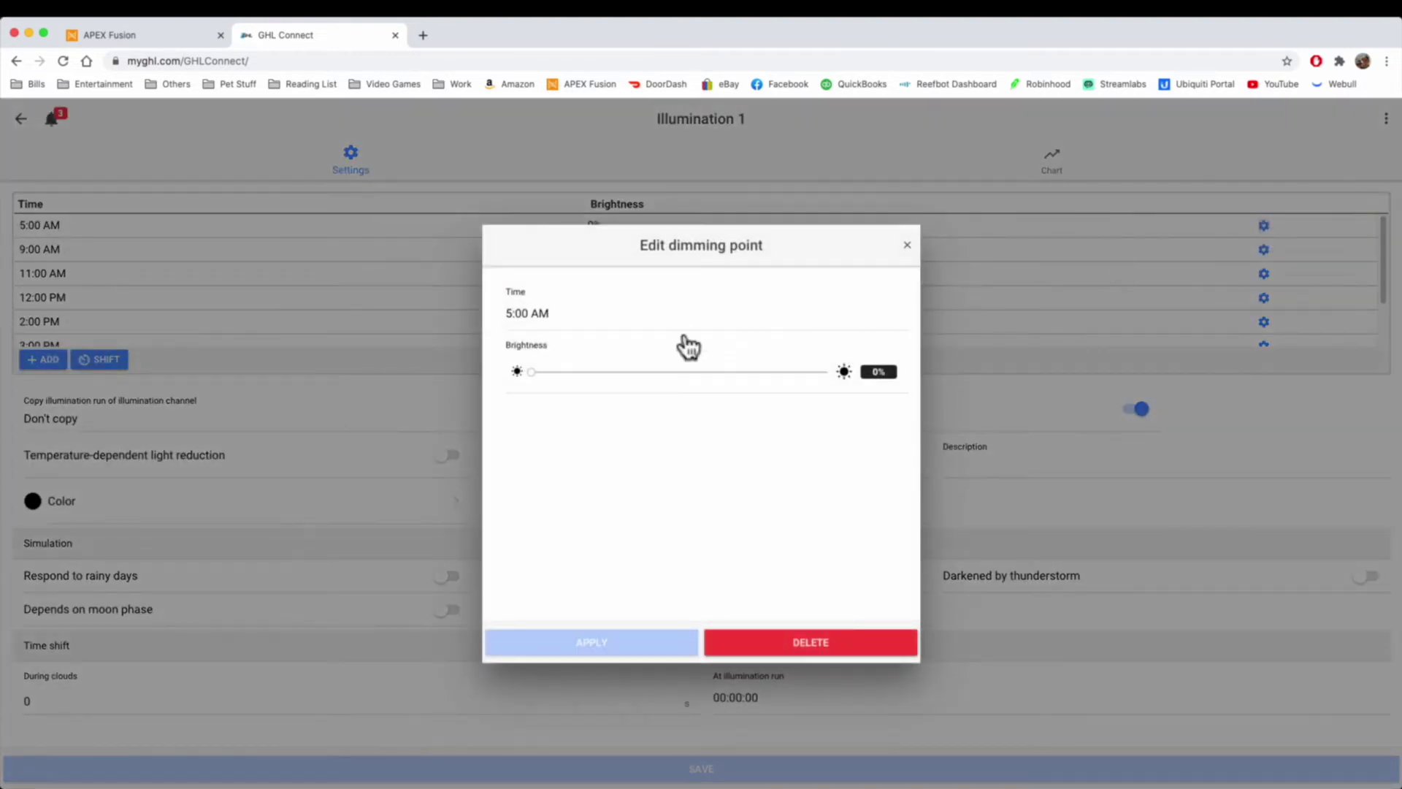
left_click(904, 243)
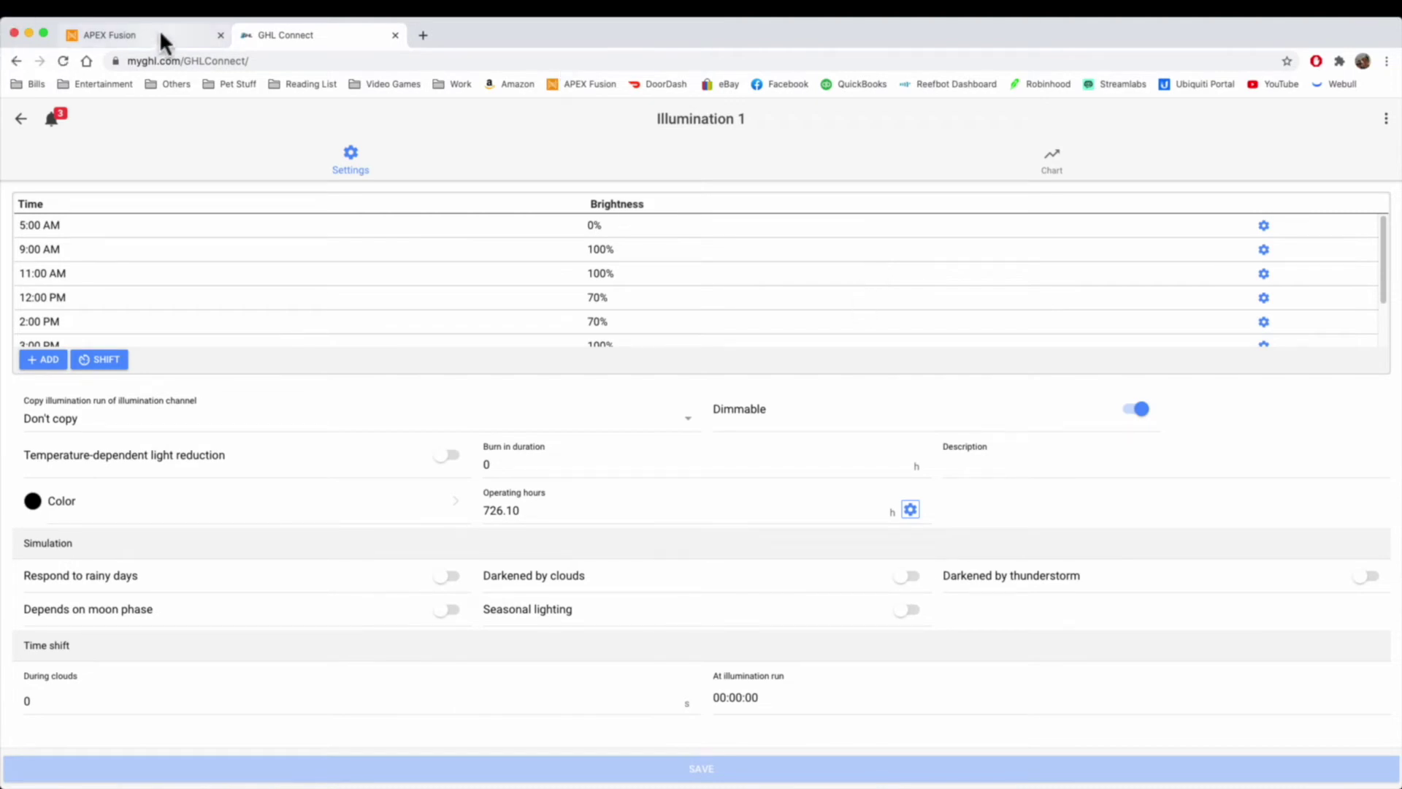
left_click(19, 121)
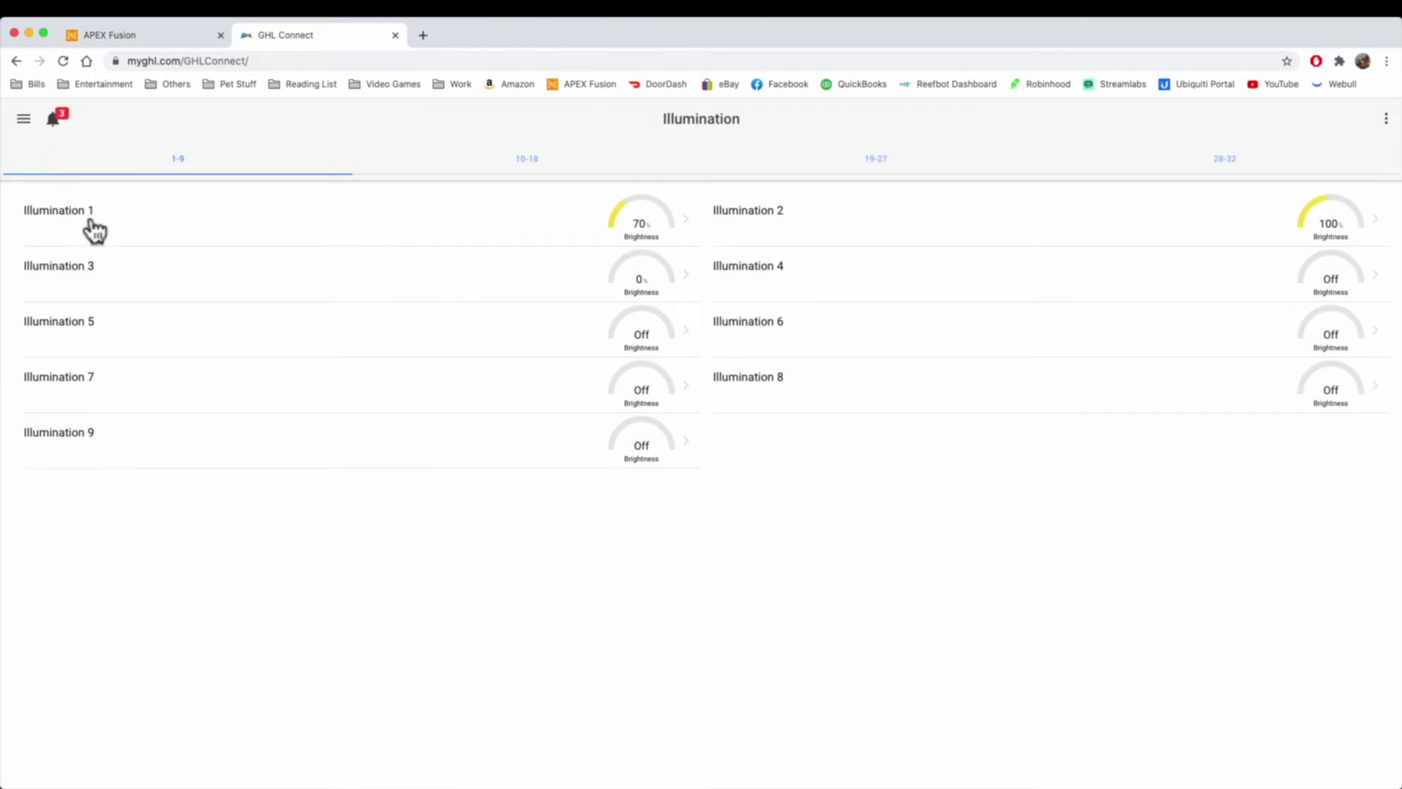
Step: Switch to Apex Fusion, open the configuration task list and filter its titles by "iota"
left_click(165, 35)
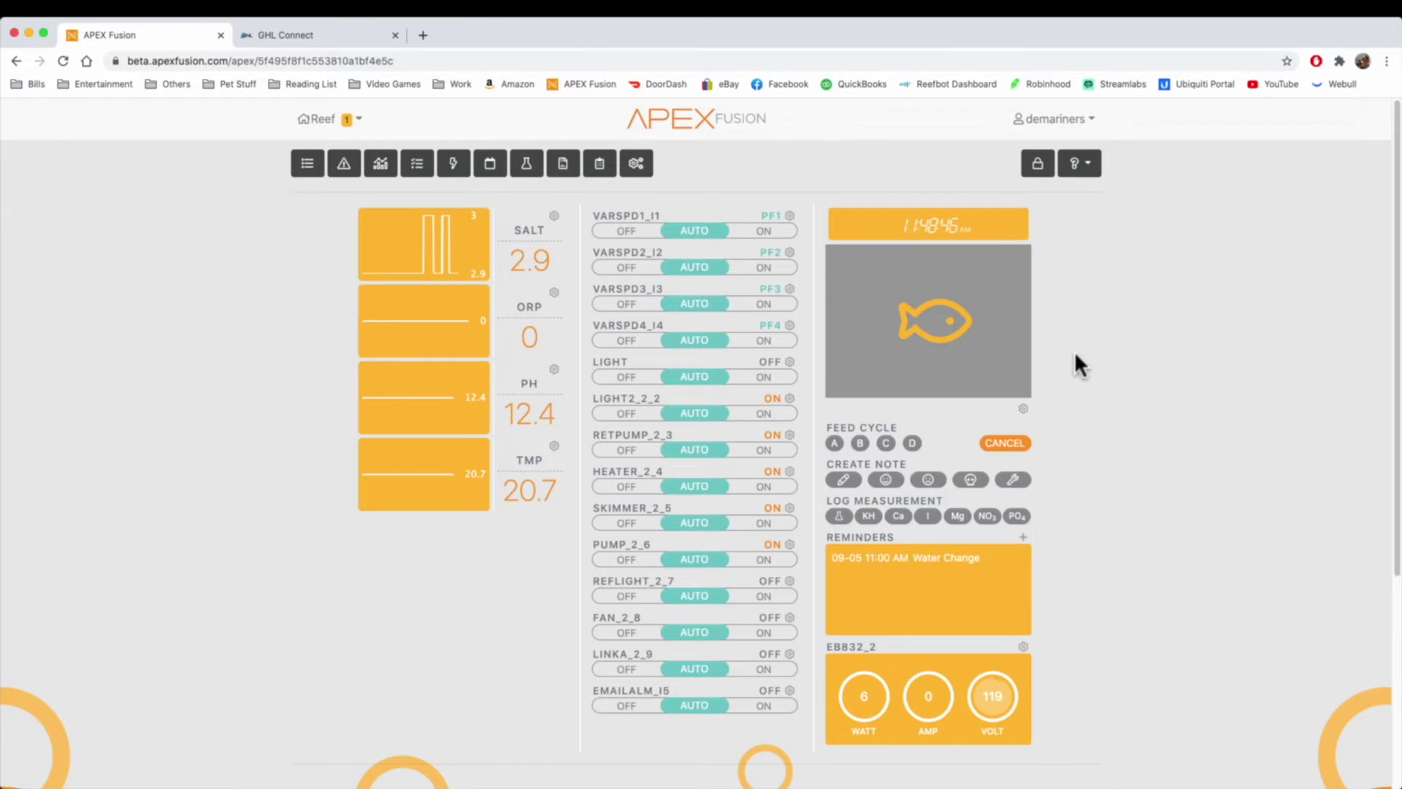
left_click(634, 162)
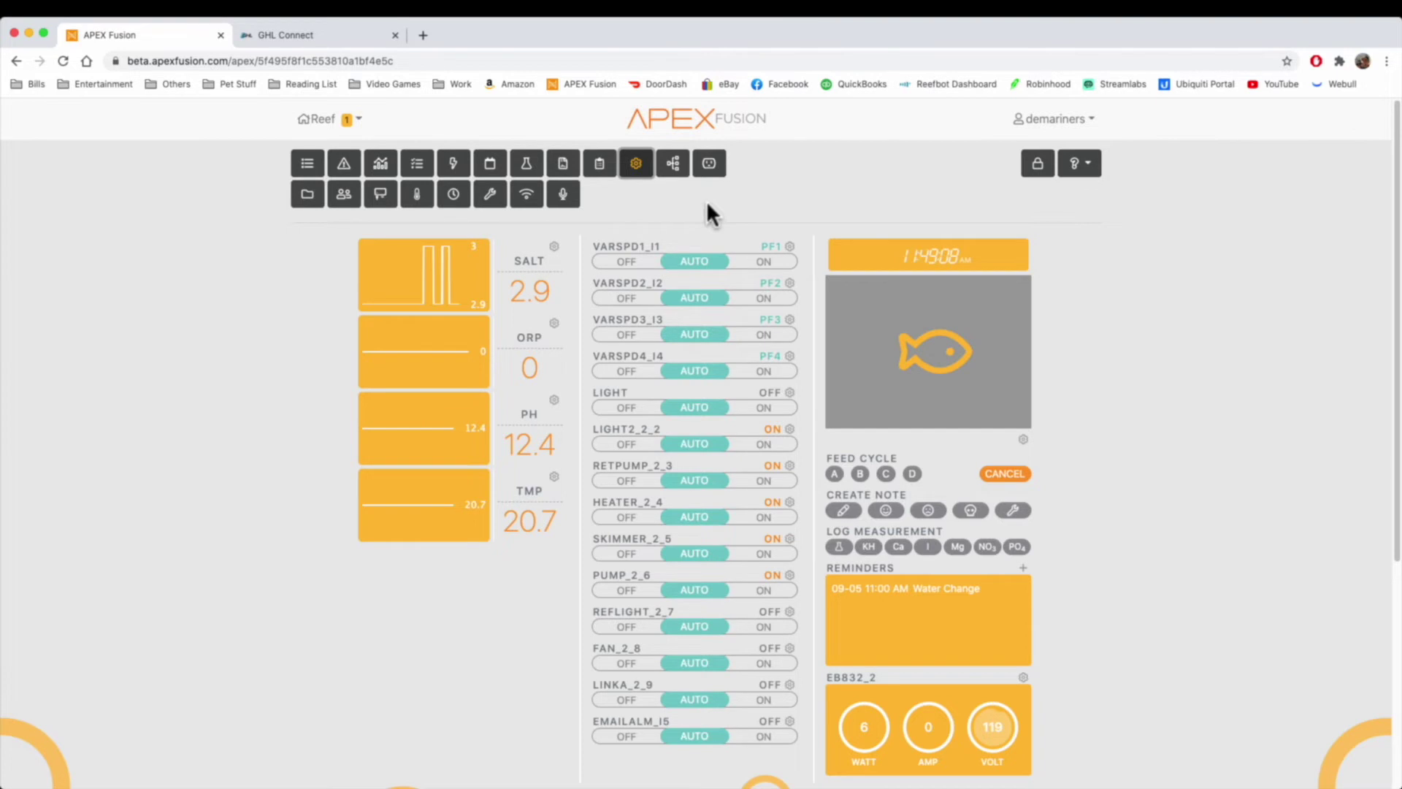
left_click(603, 174)
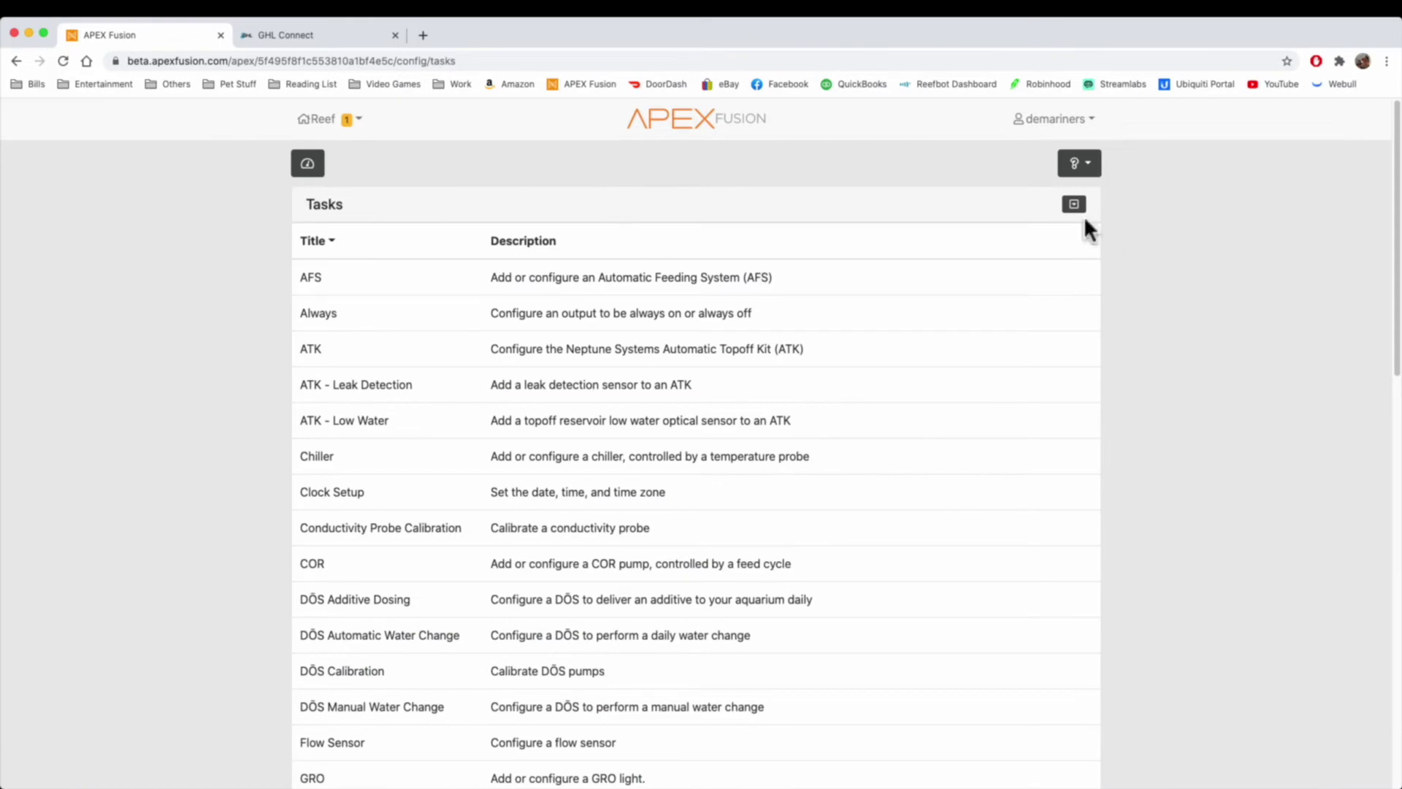
left_click(1073, 204)
left_click(522, 245)
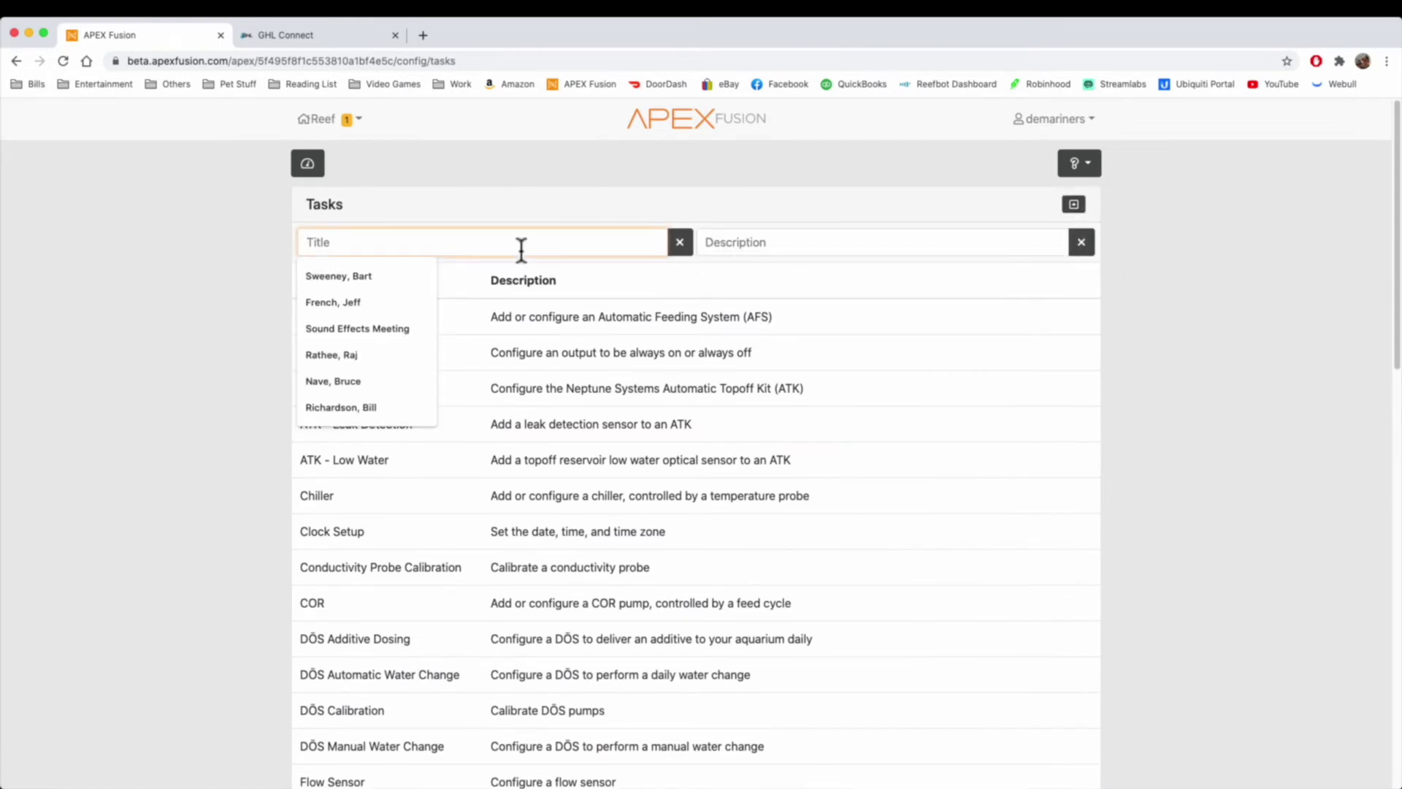
type("iota")
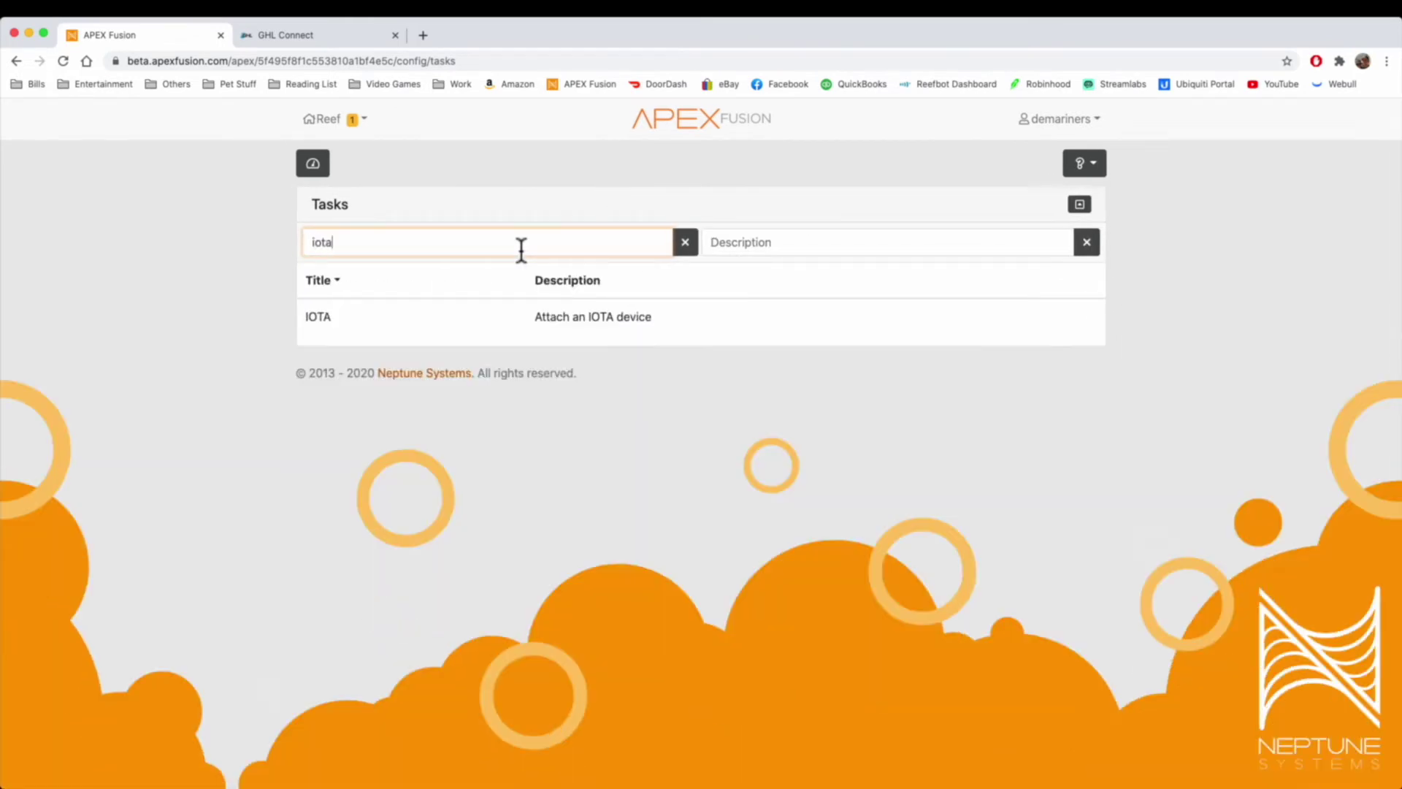
Step: View the IOTA task up to its device selection page, then cancel it and return to the dashboard
left_click(595, 319)
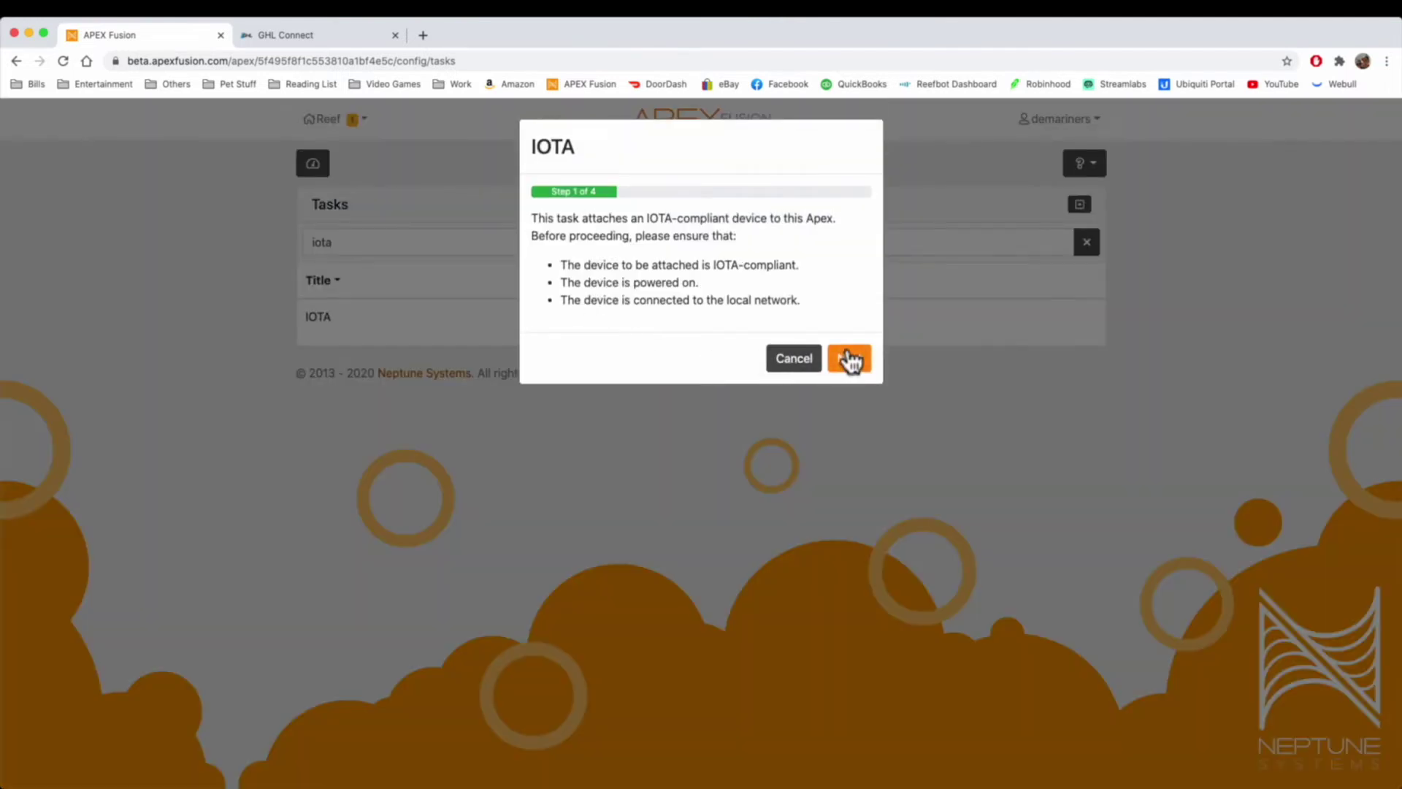
left_click(849, 357)
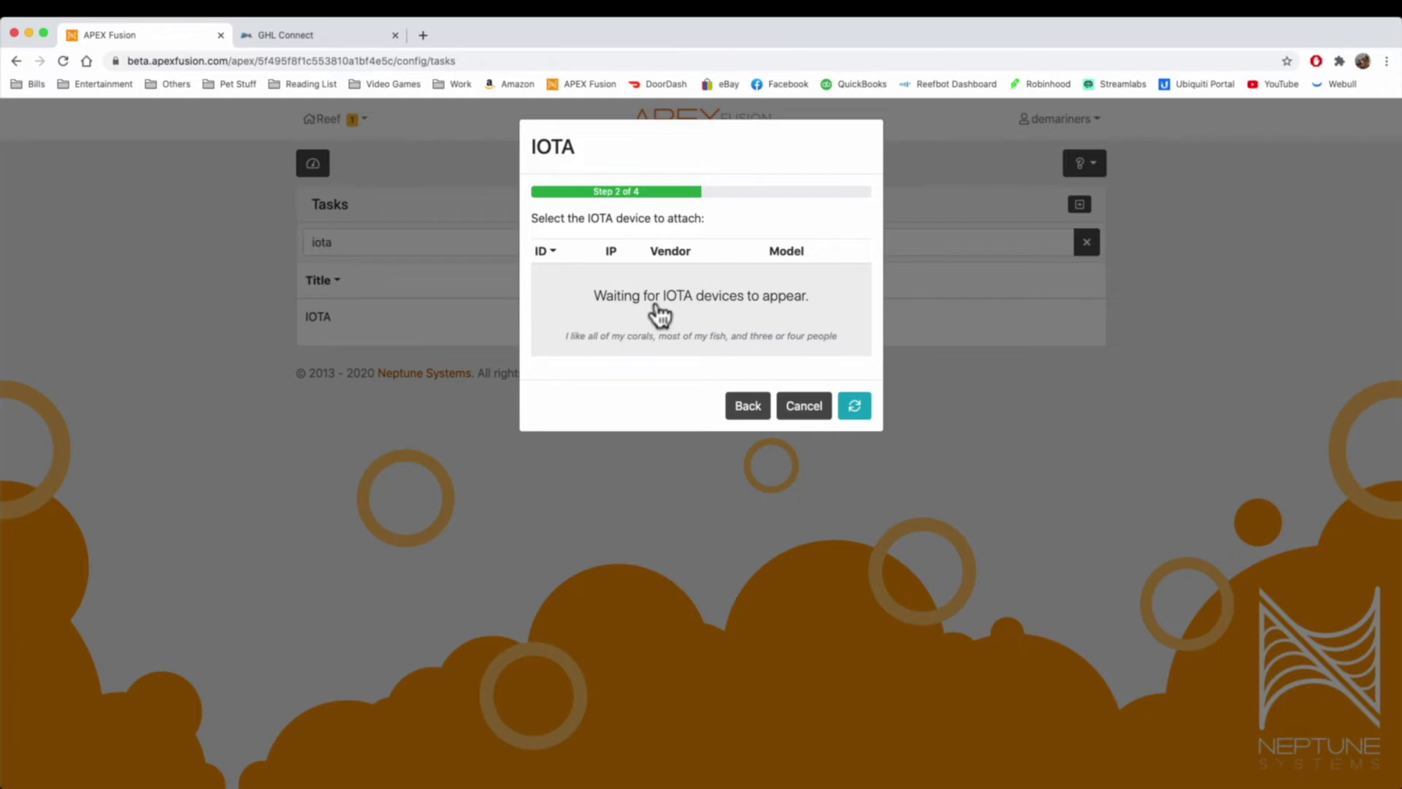
left_click(802, 408)
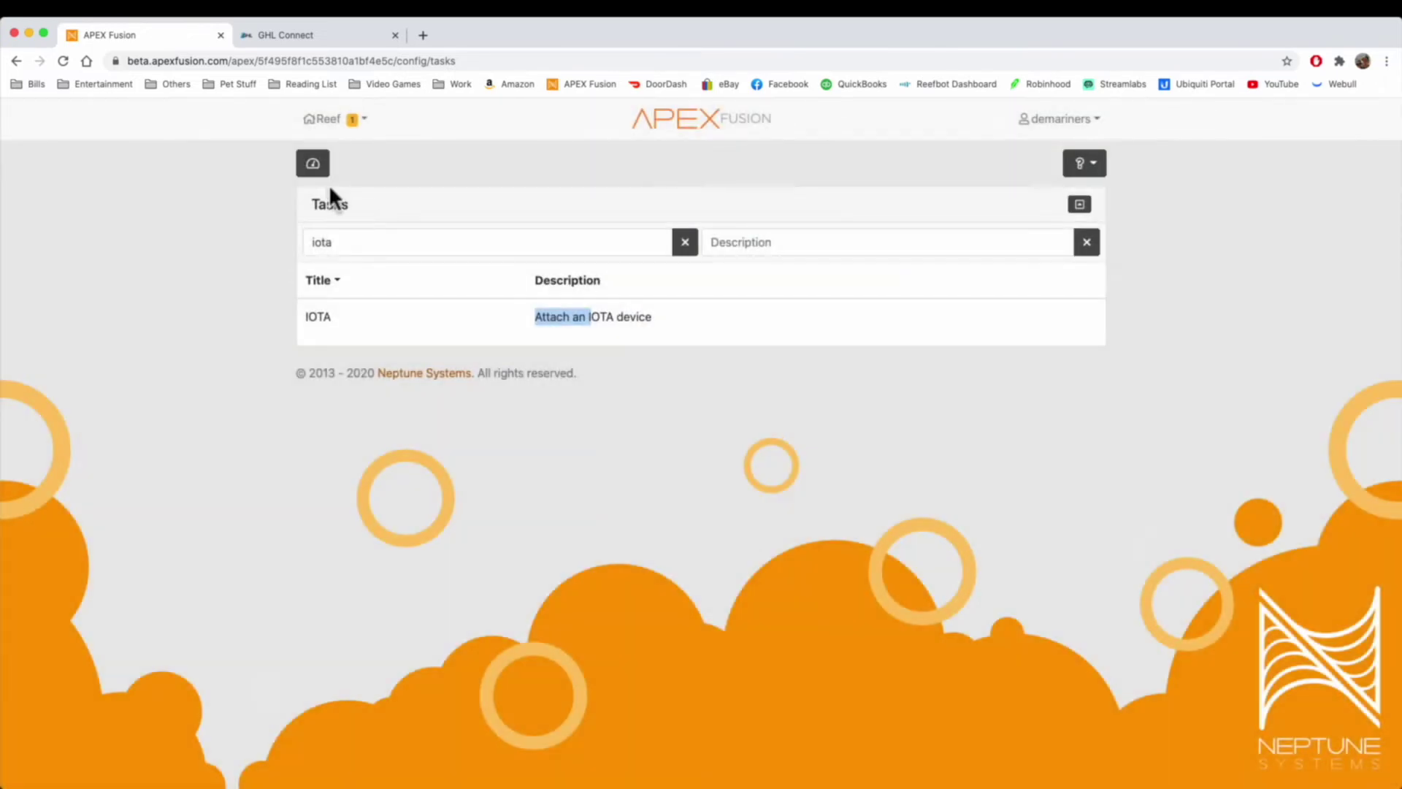
left_click(312, 169)
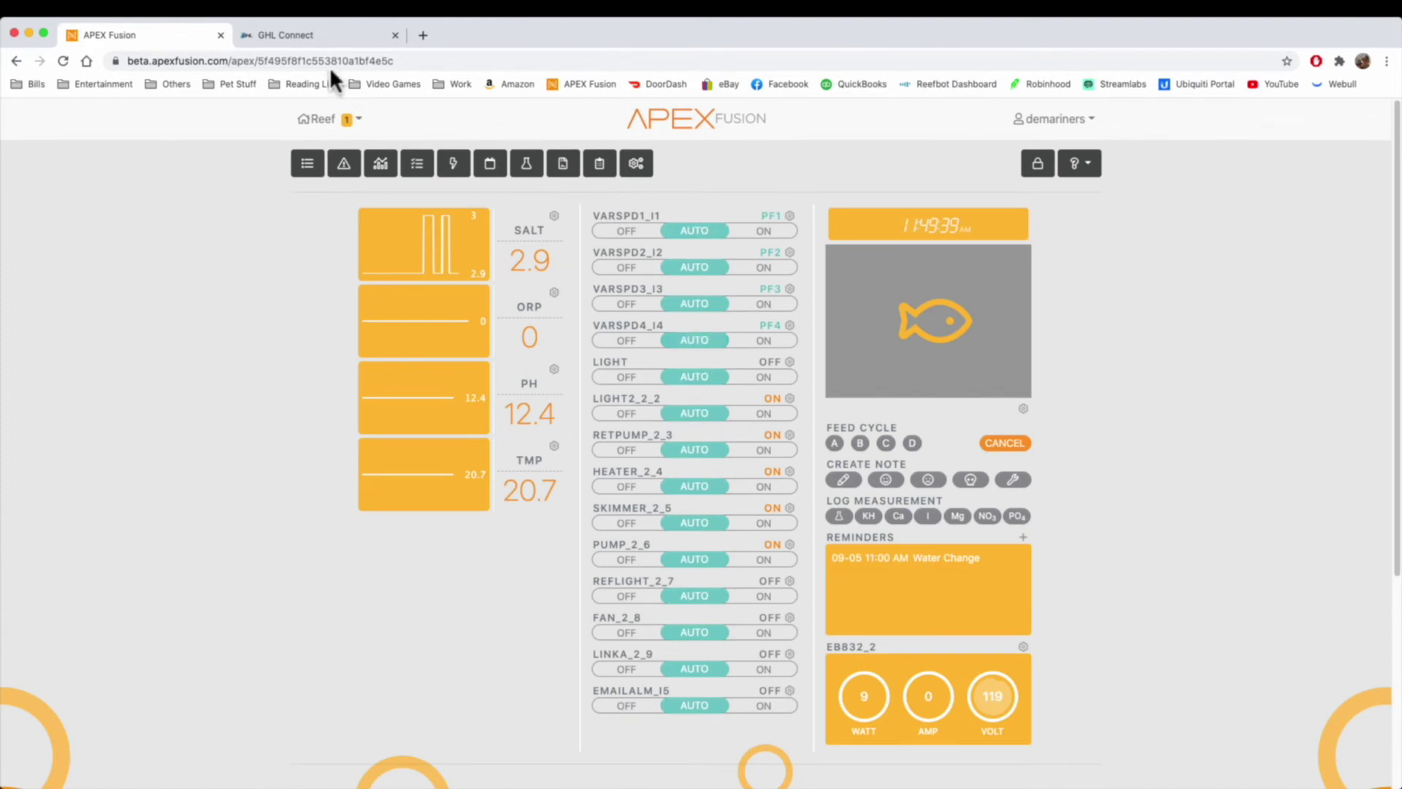
Step: Look through the top-level settings categories in GHL Connect and return to the Apex Fusion dashboard
left_click(287, 37)
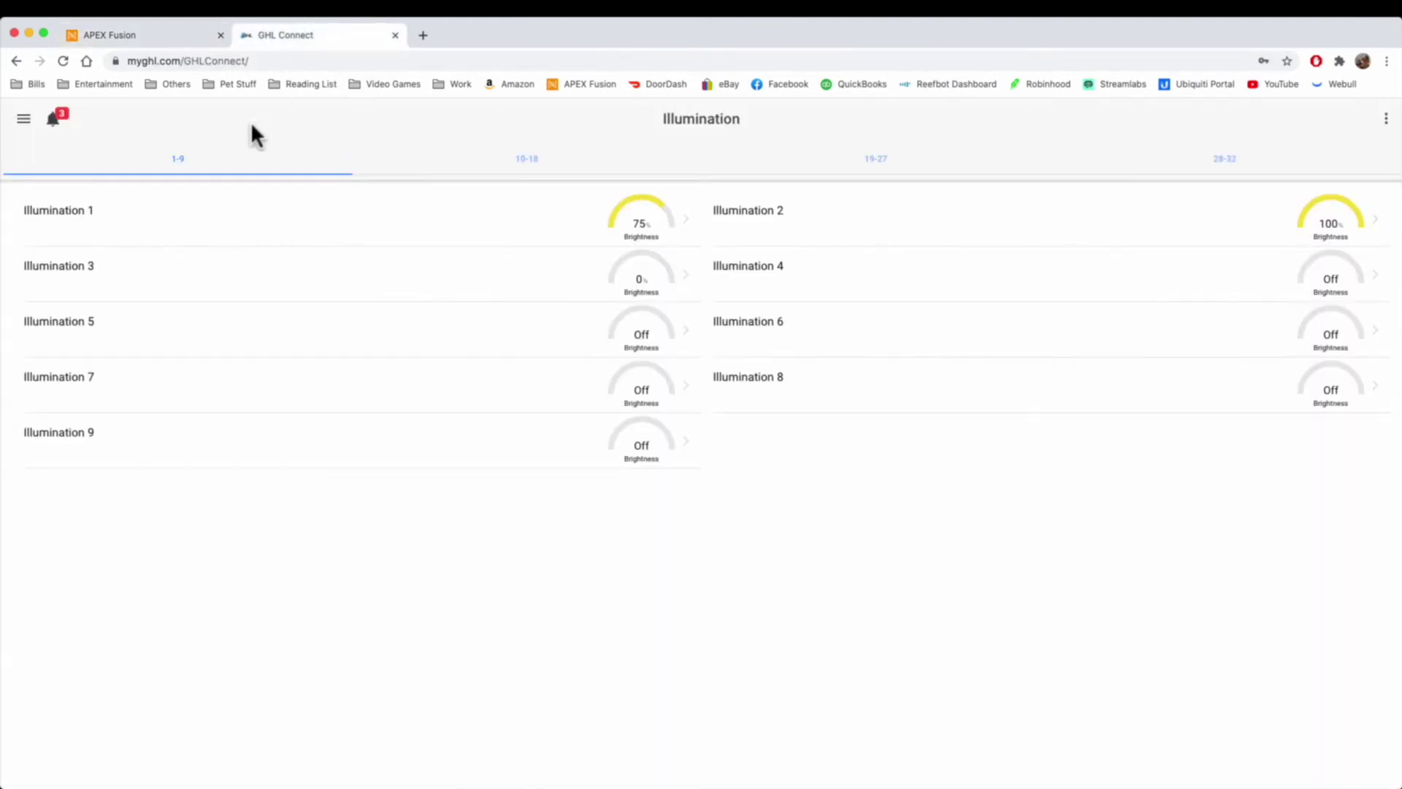
left_click(25, 121)
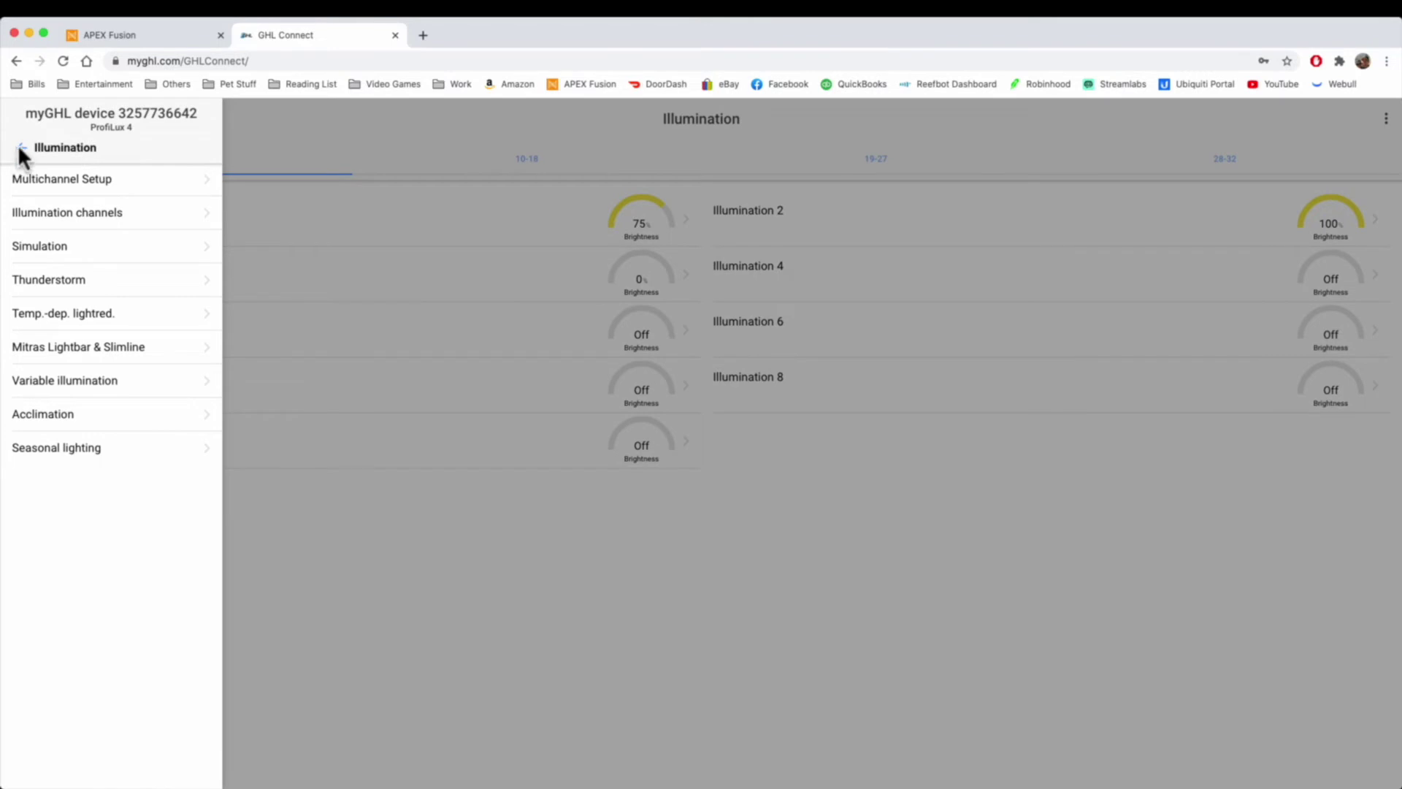
left_click(22, 147)
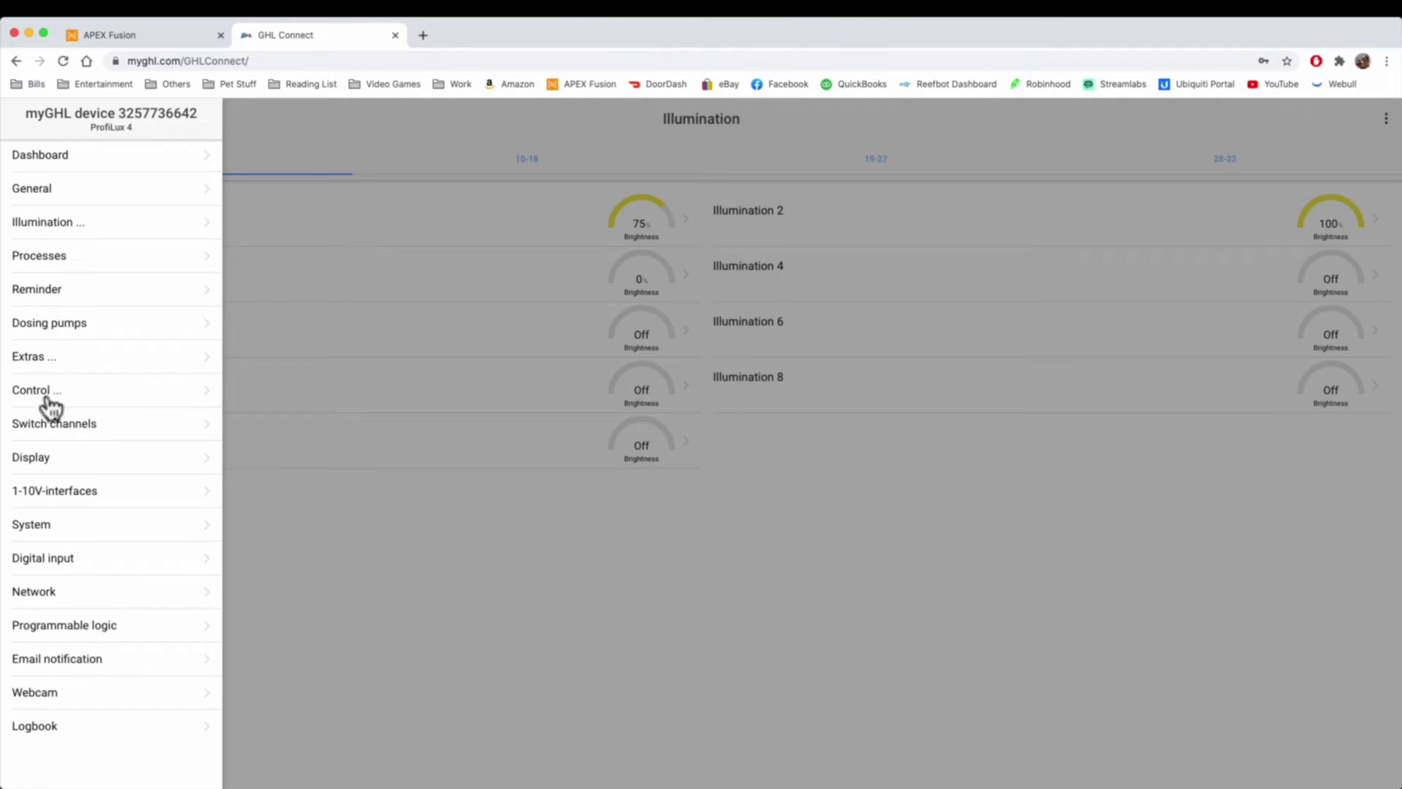
left_click(137, 34)
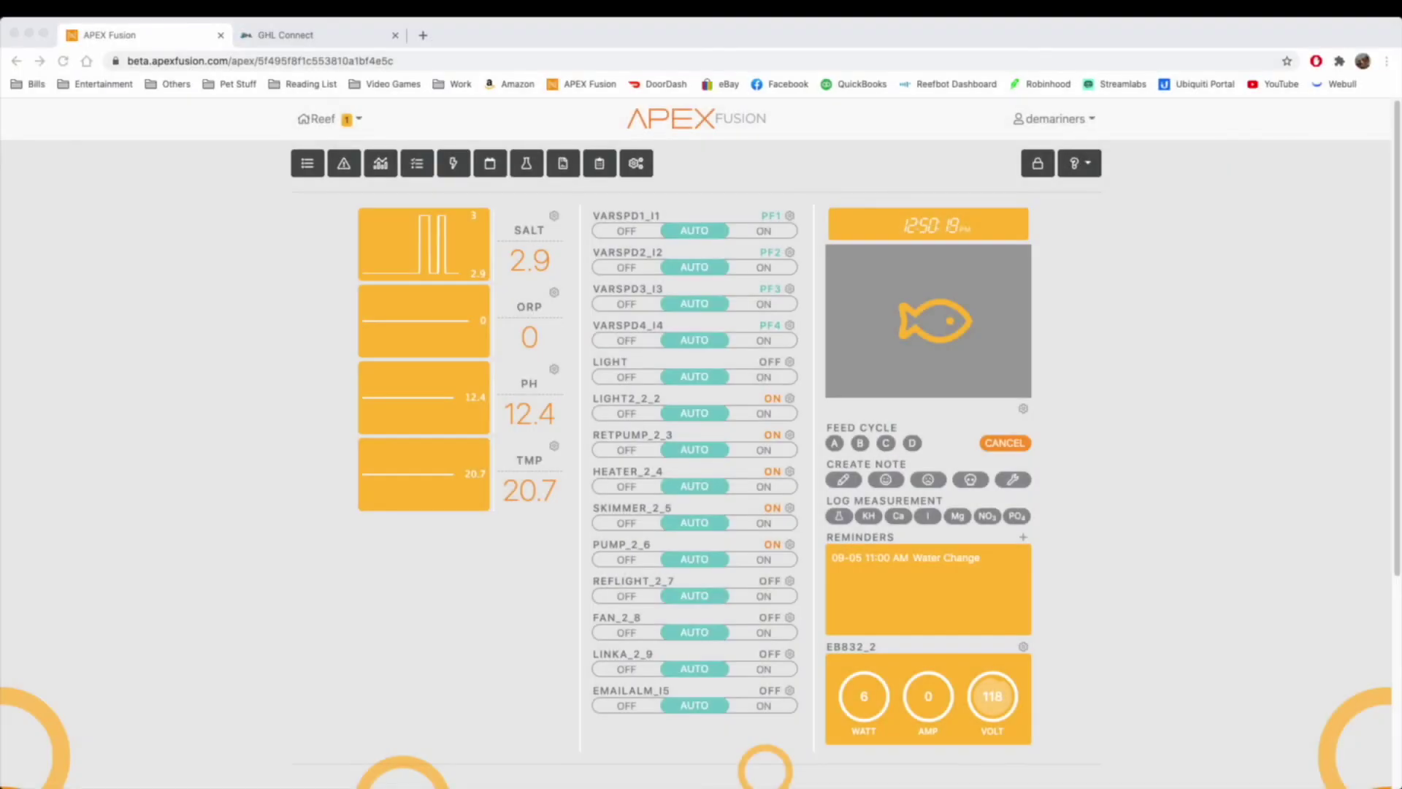
Step: View the list of 1-10V interfaces in GHL Connect and switch back to the Apex Fusion dashboard
left_click(301, 38)
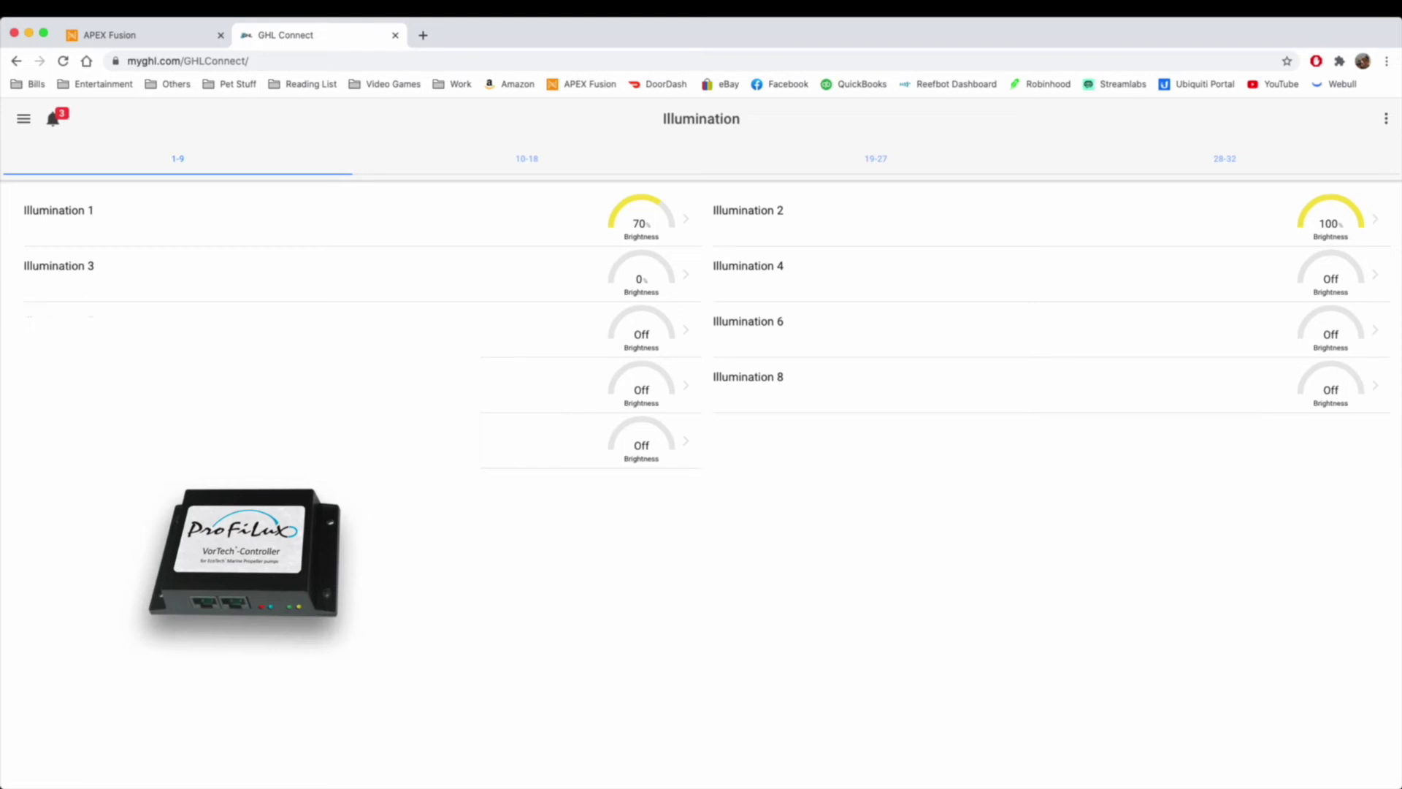
left_click(22, 119)
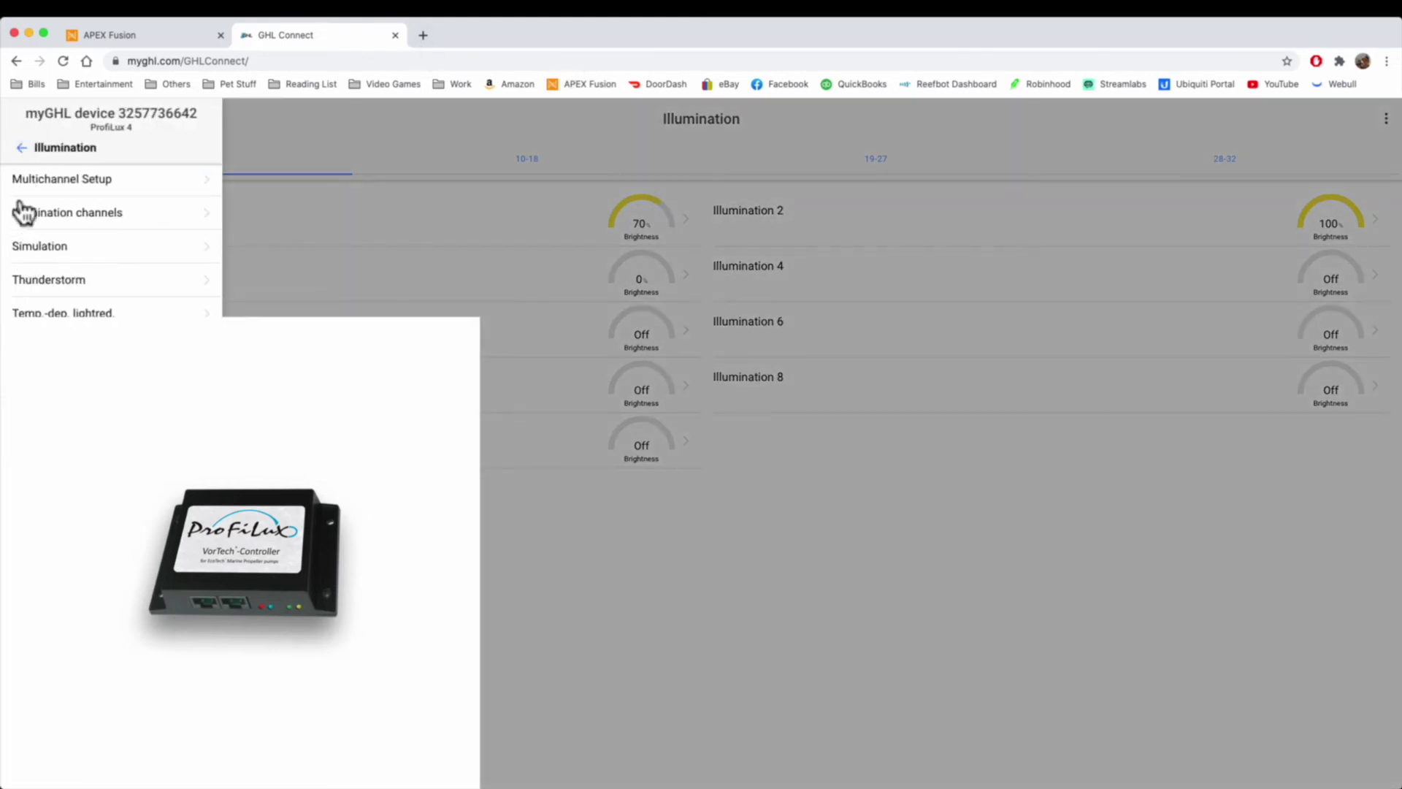
left_click(19, 147)
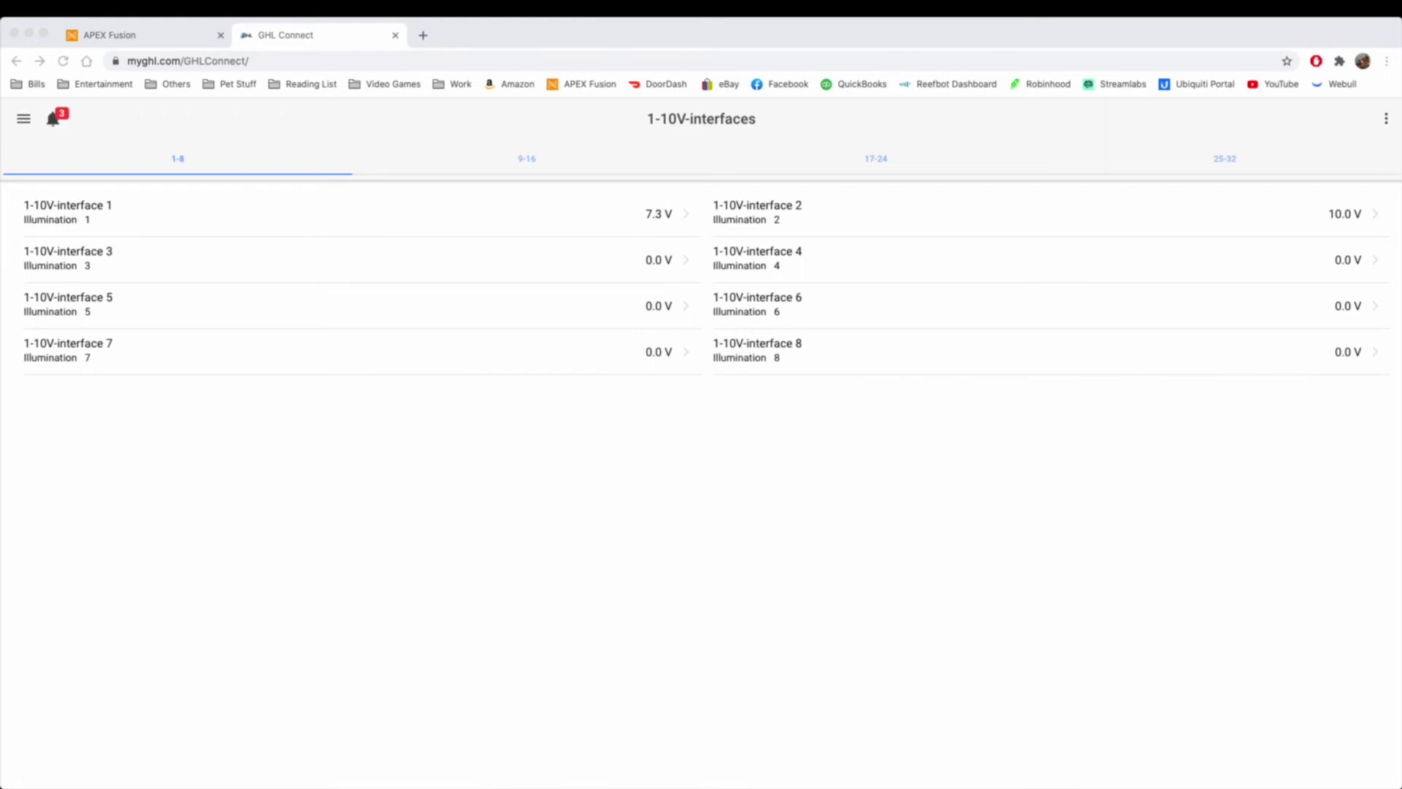
left_click(92, 300)
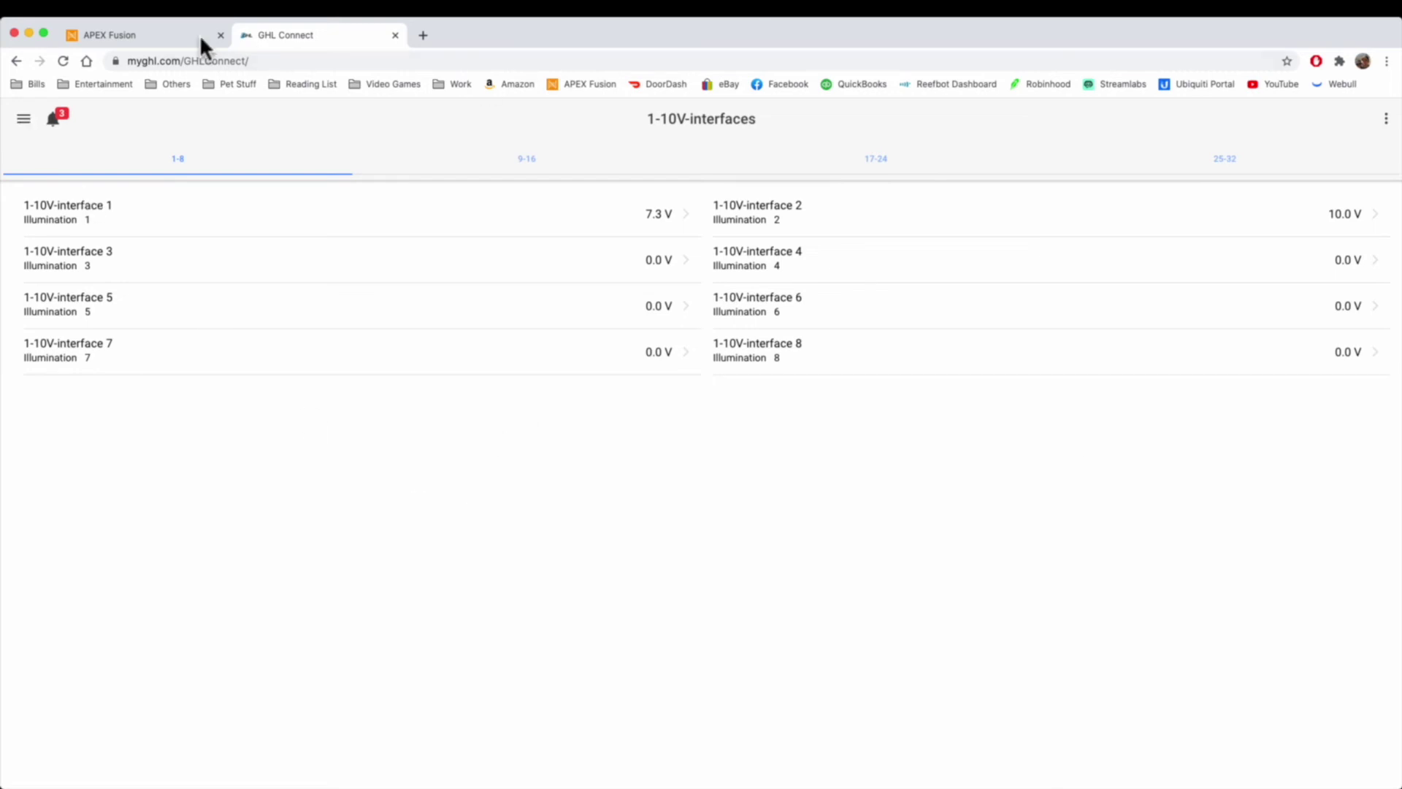
left_click(154, 35)
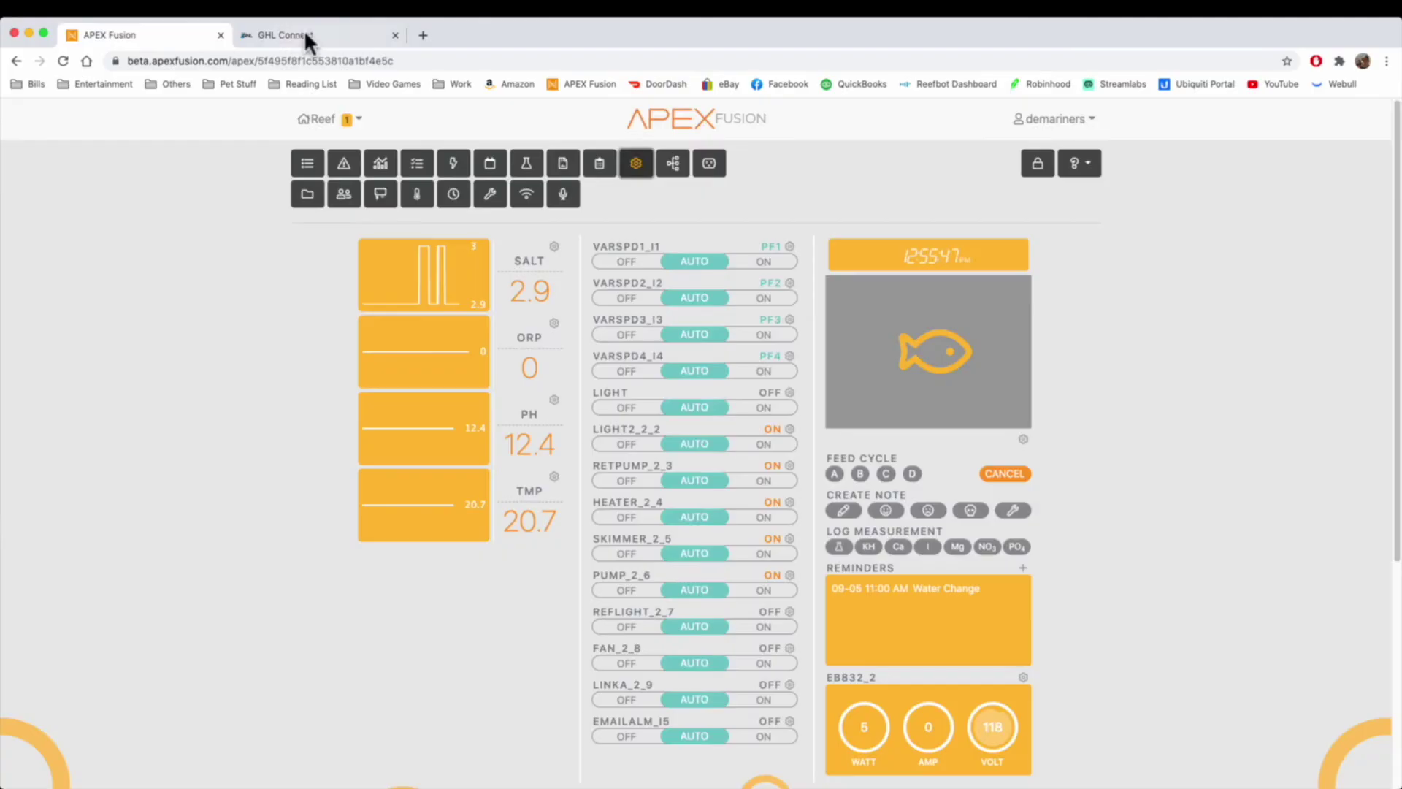
Step: View the functions available for digital input 1 in GHL Connect, leave it unchanged and return to Apex Fusion
left_click(306, 35)
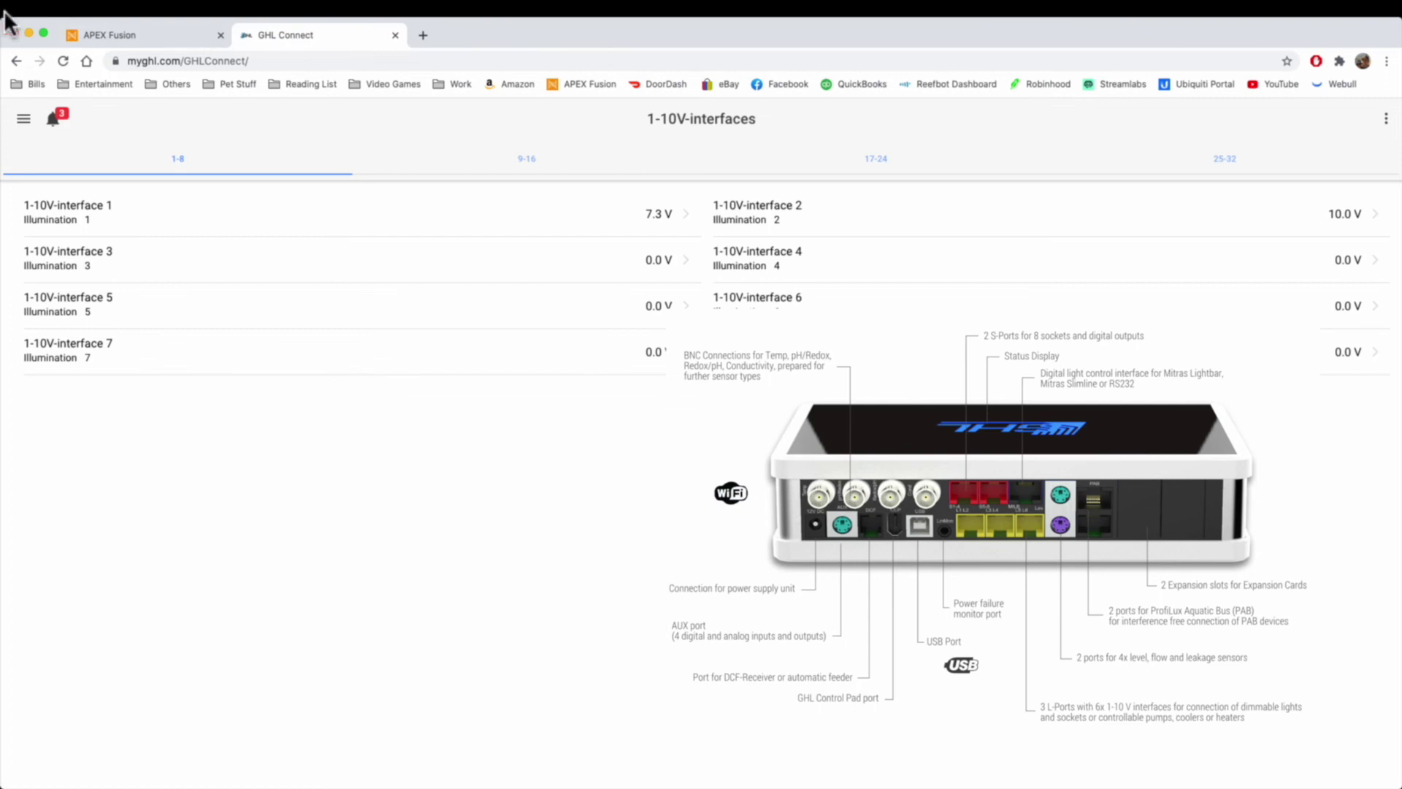
left_click(22, 122)
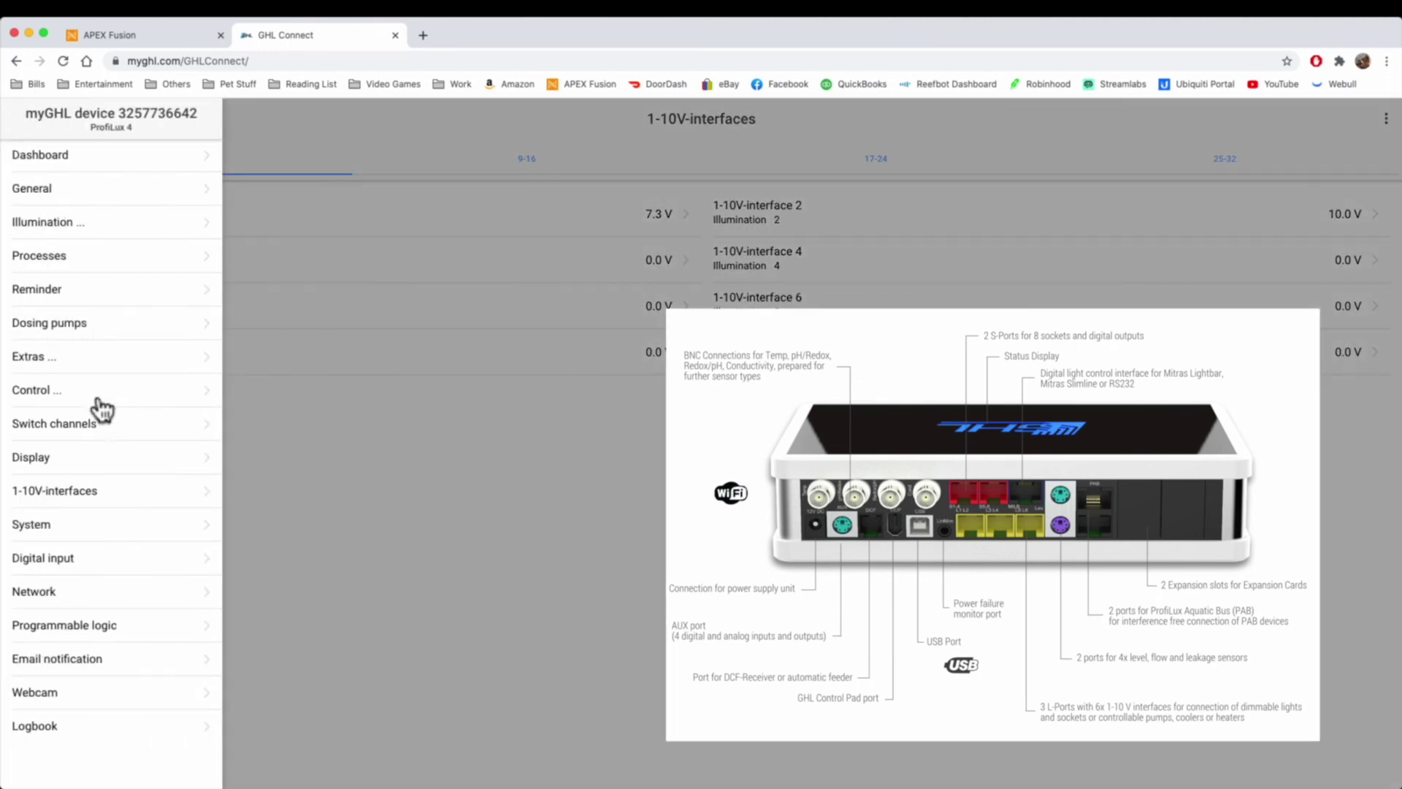
left_click(109, 566)
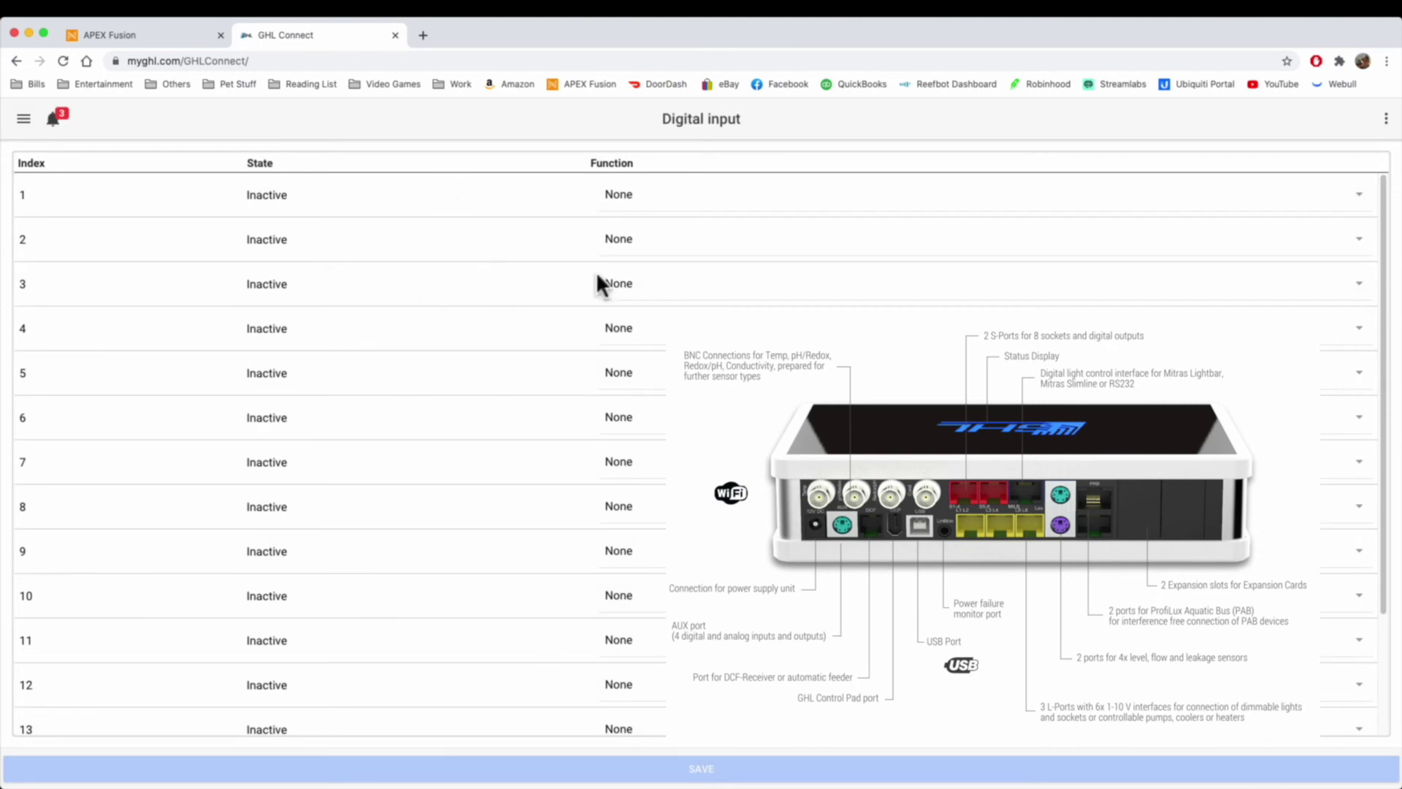
left_click(657, 199)
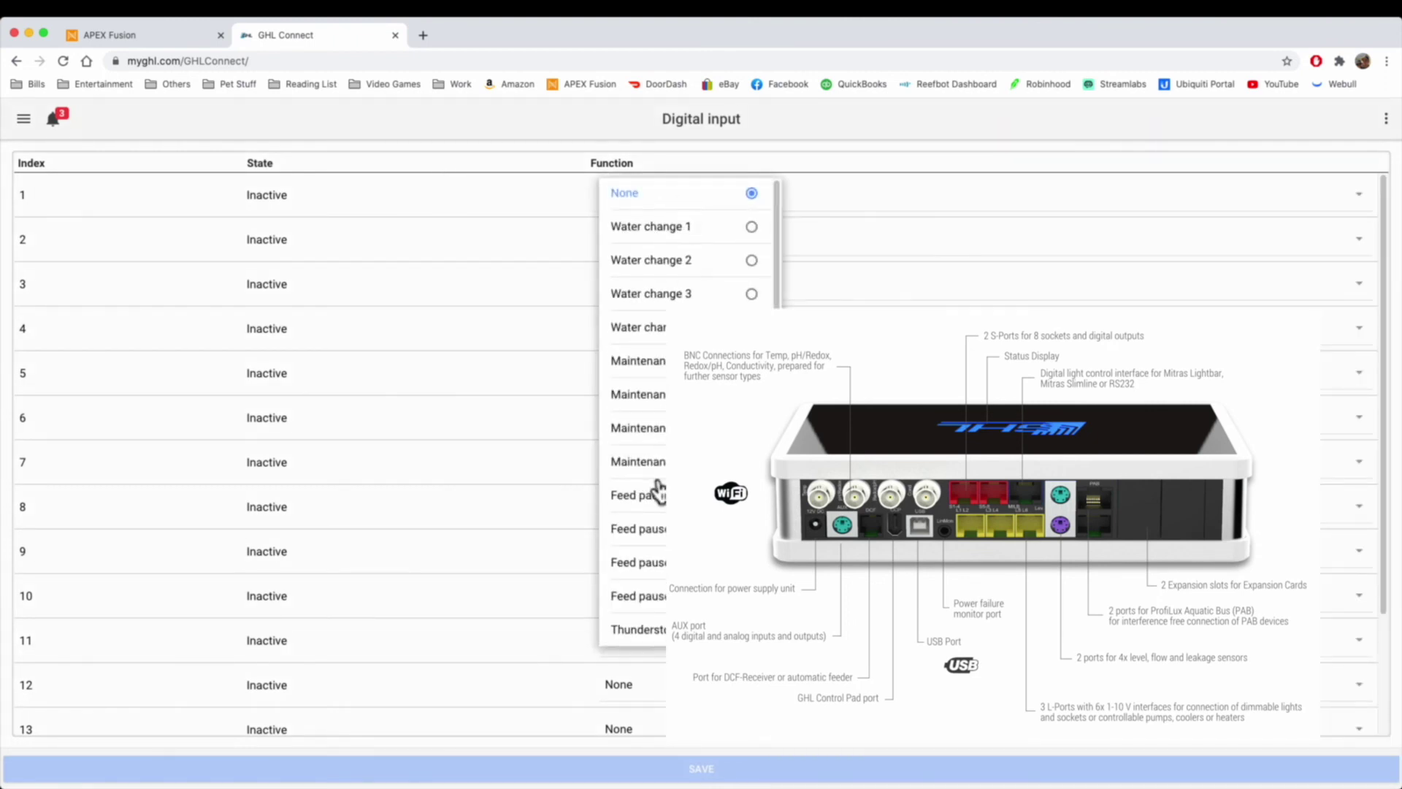
left_click(822, 179)
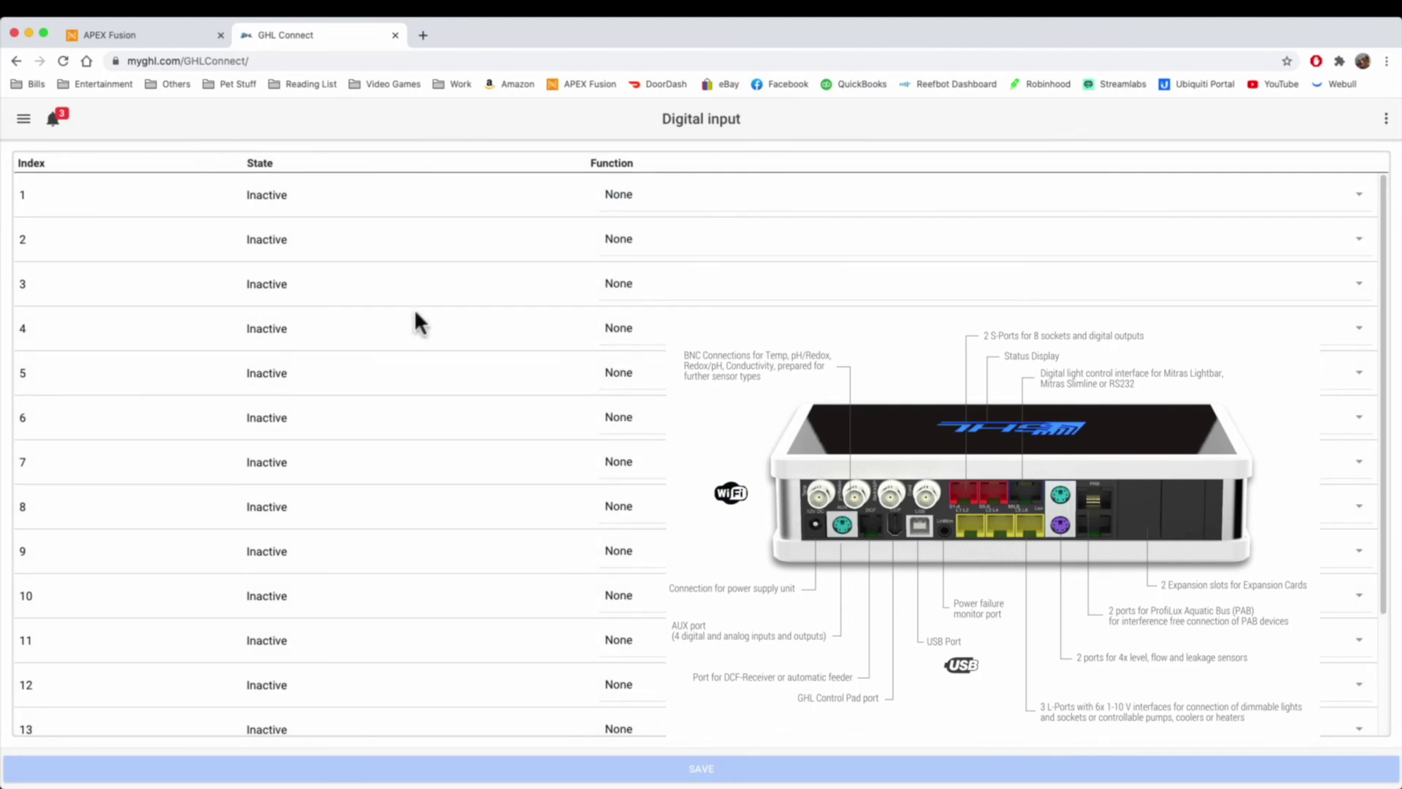
left_click(137, 34)
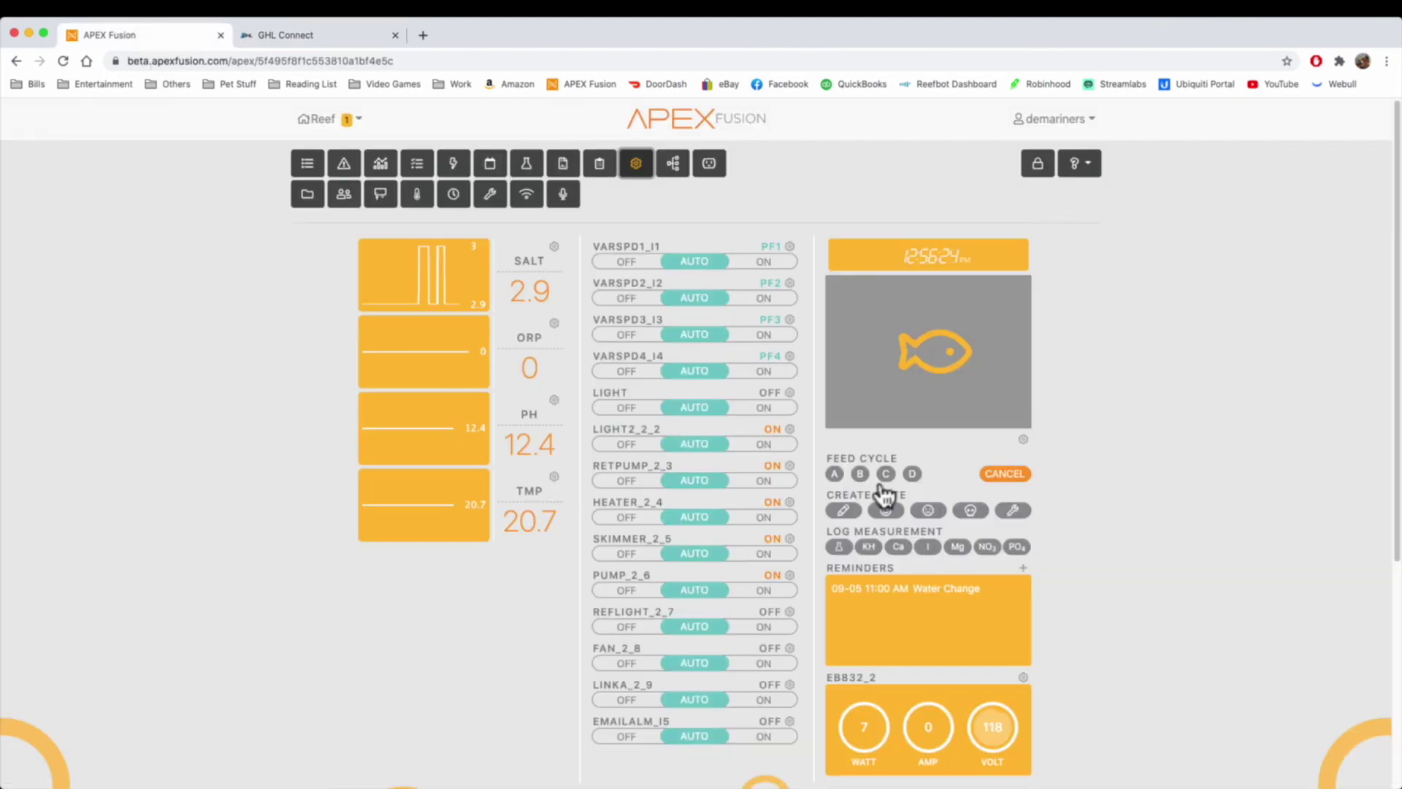